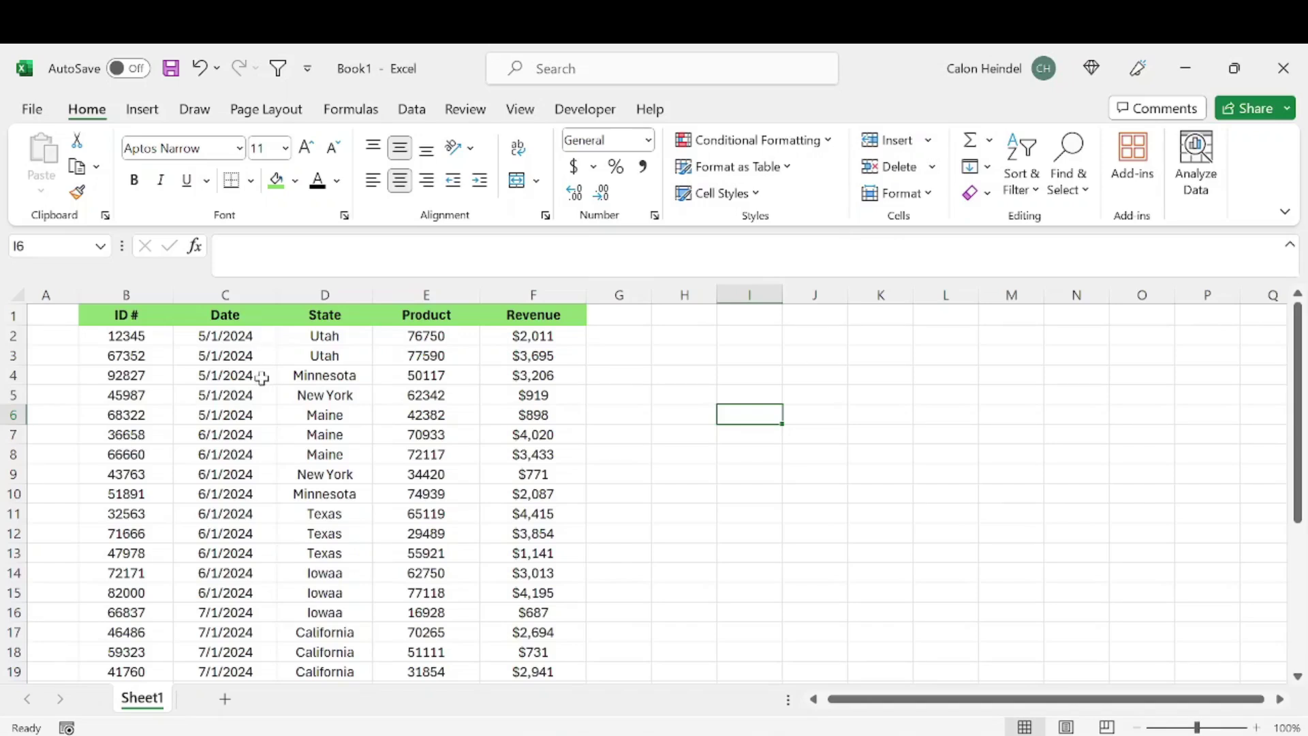
Scroll through the sales table and select columns B–F, then cells B26 and E26.
scroll(265, 379, "down", 5)
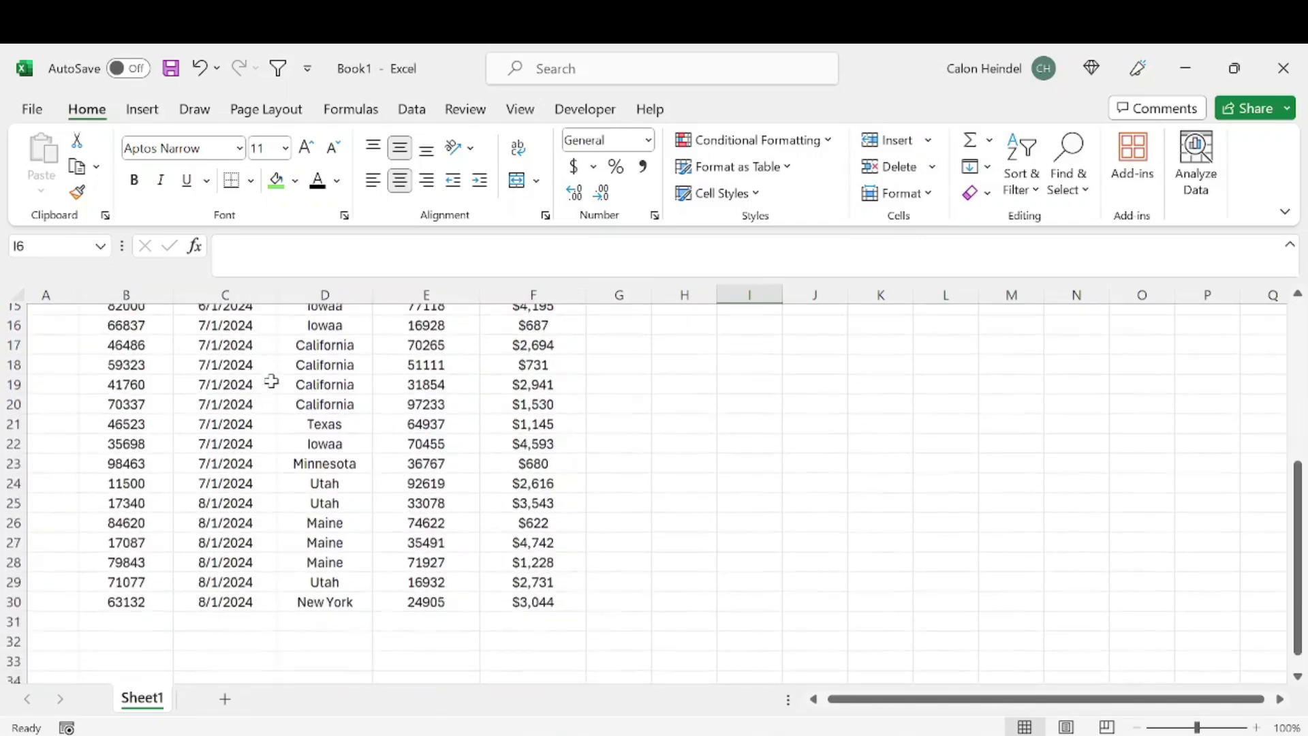
scroll(271, 381, "down", 2)
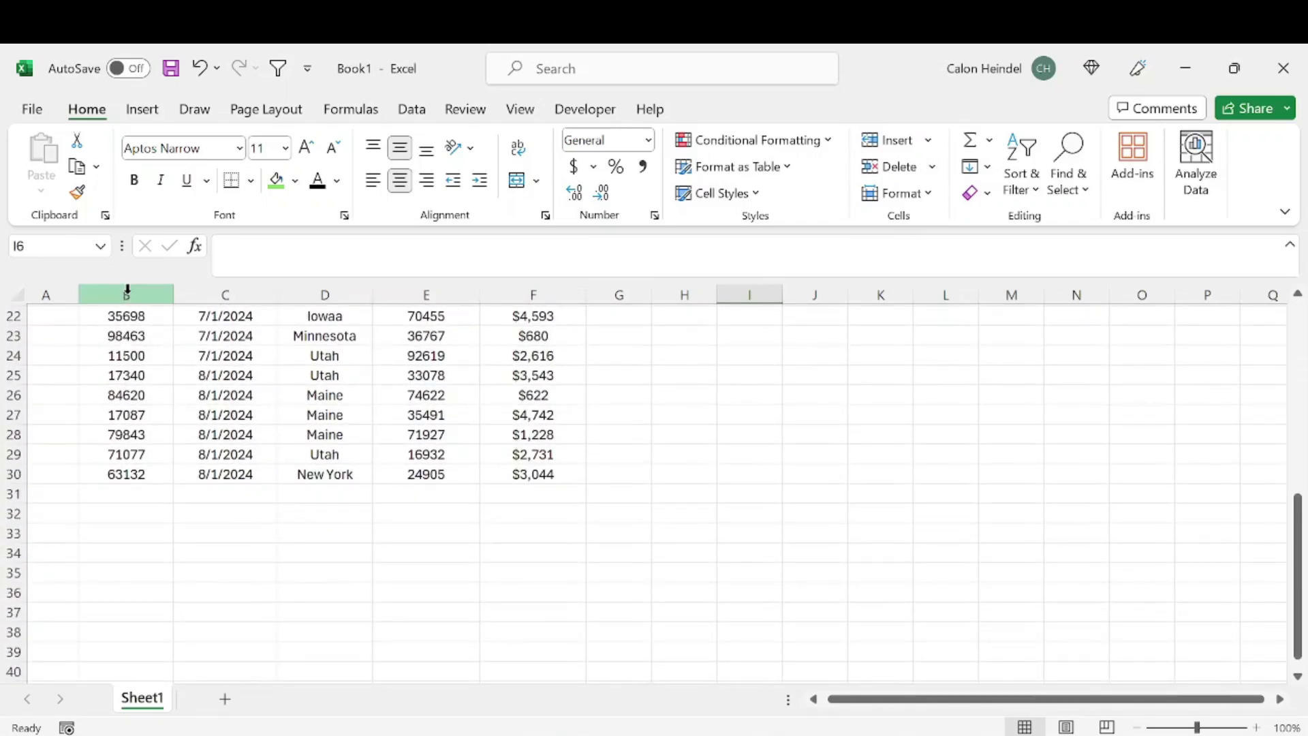
left_click_drag(127, 289, 534, 293)
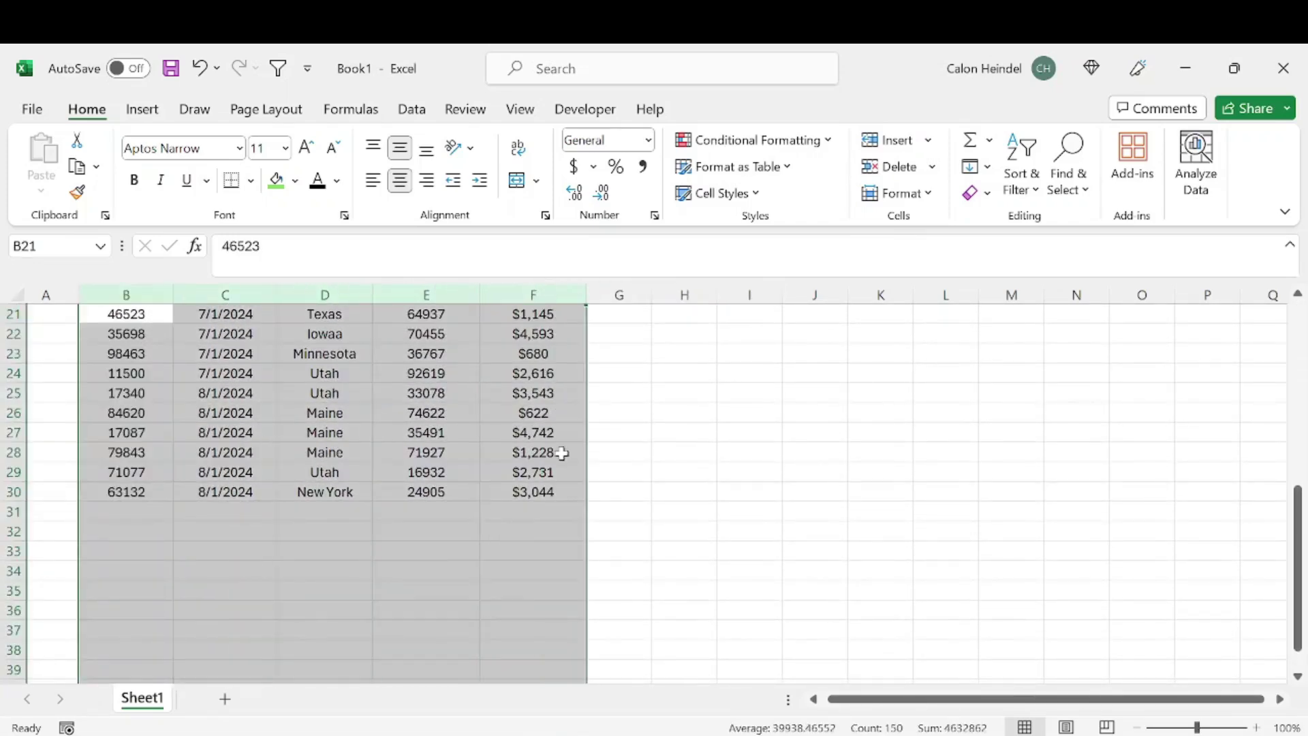
left_click(561, 453)
left_click(134, 407)
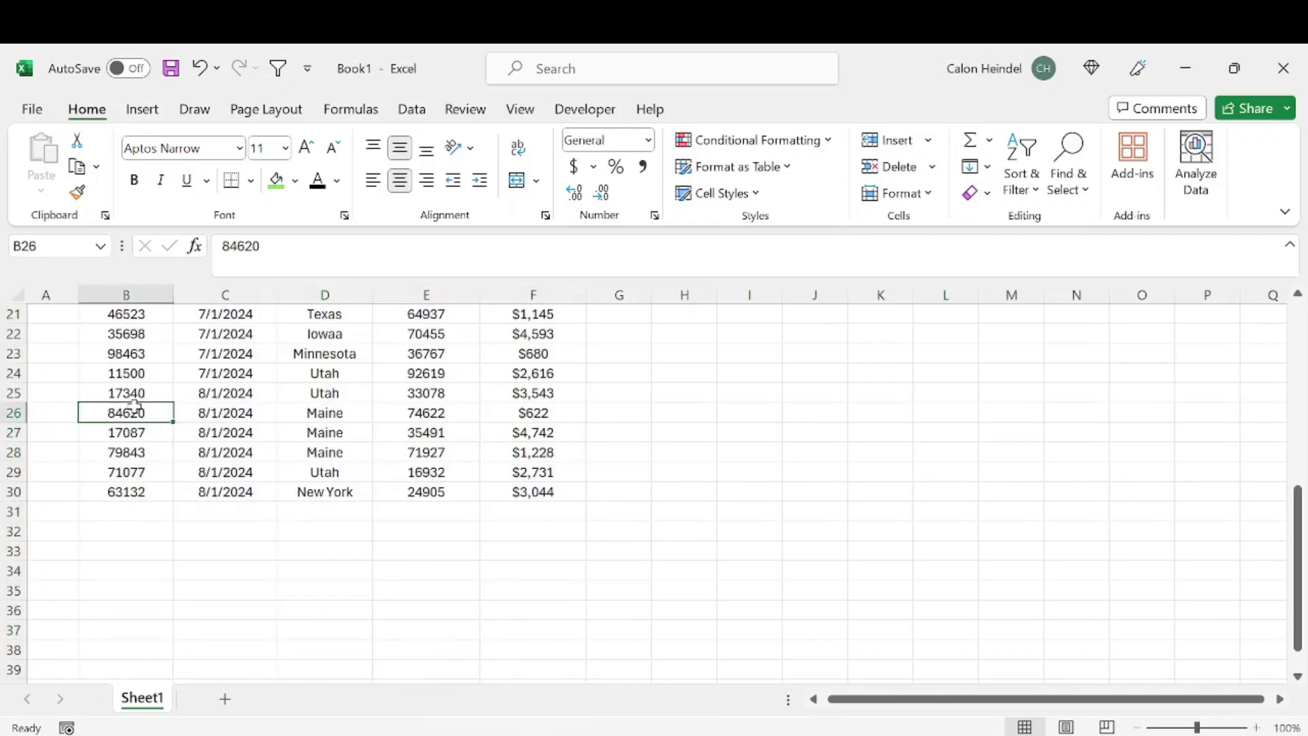
left_click(459, 411)
scroll(277, 437, "up", 7)
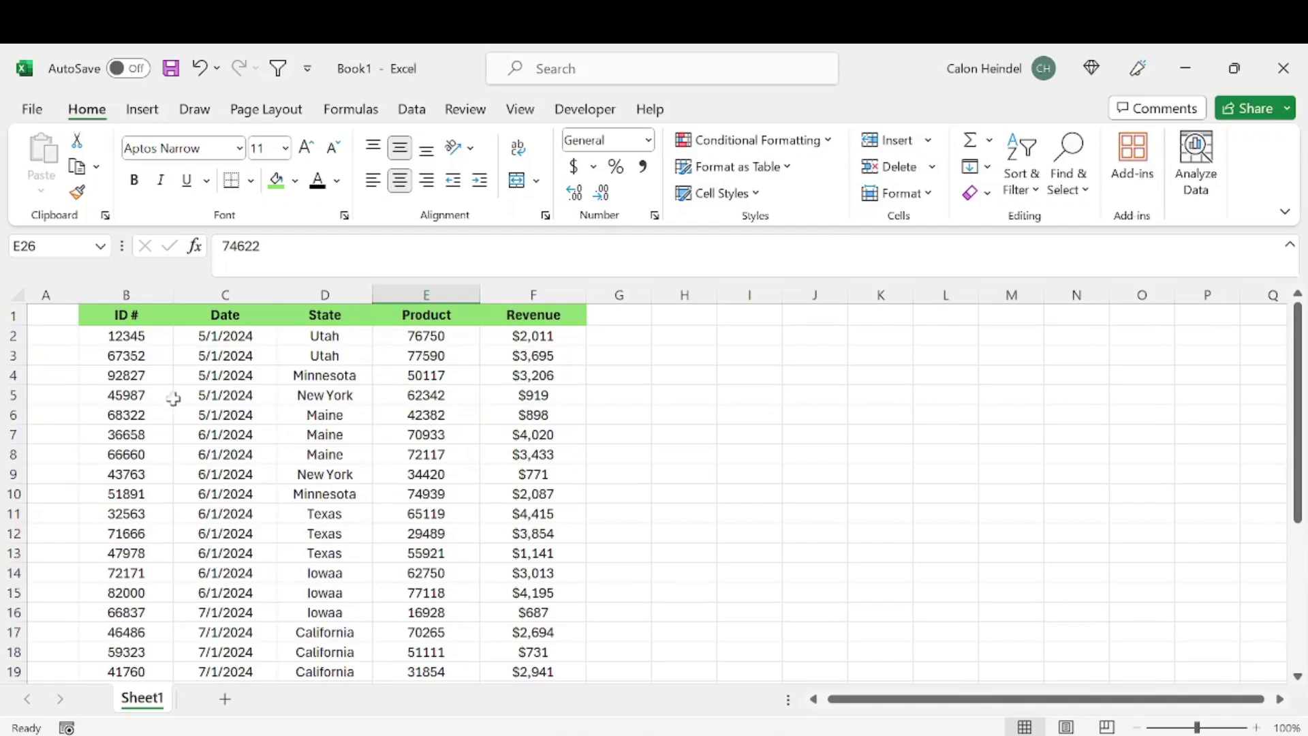
Select the header cells B1:F1 and check cells E5, D5 and the date in C3.
left_click_drag(131, 312, 555, 310)
left_click(415, 396)
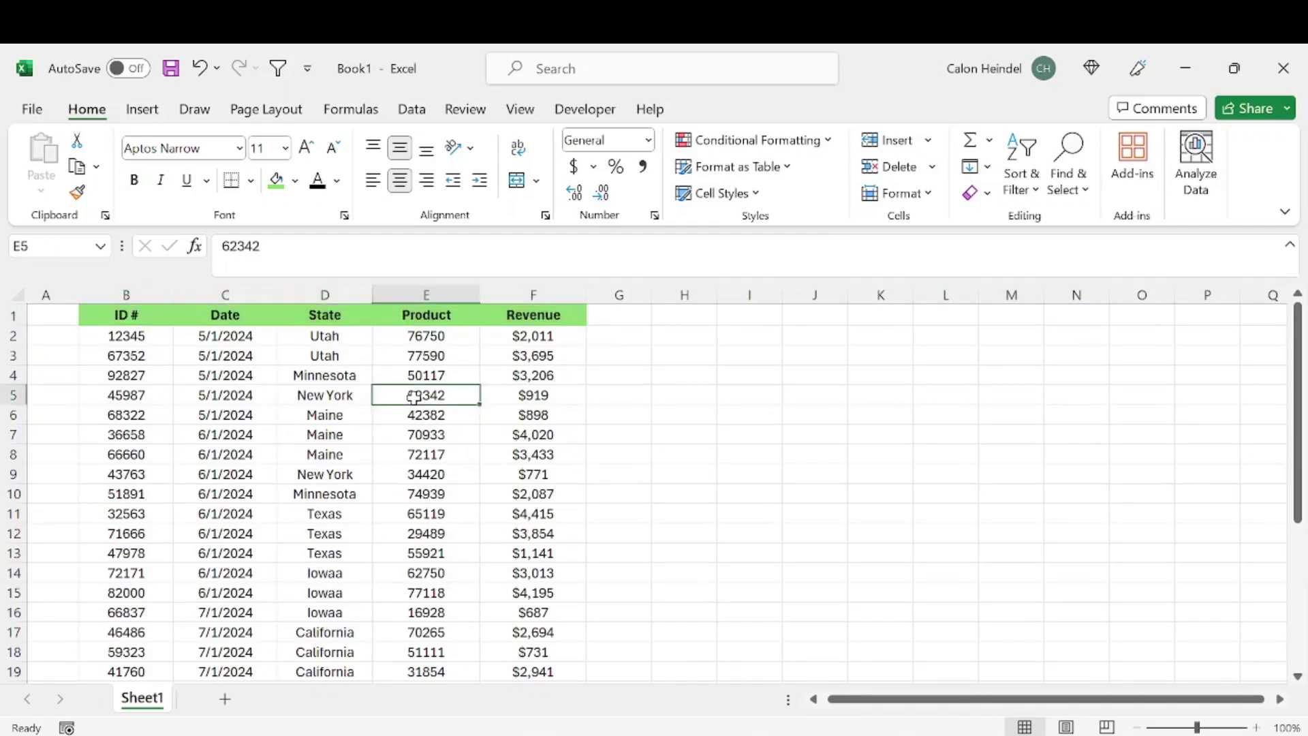
left_click(334, 398)
left_click_drag(112, 313, 555, 294)
scroll(452, 382, "down", 7)
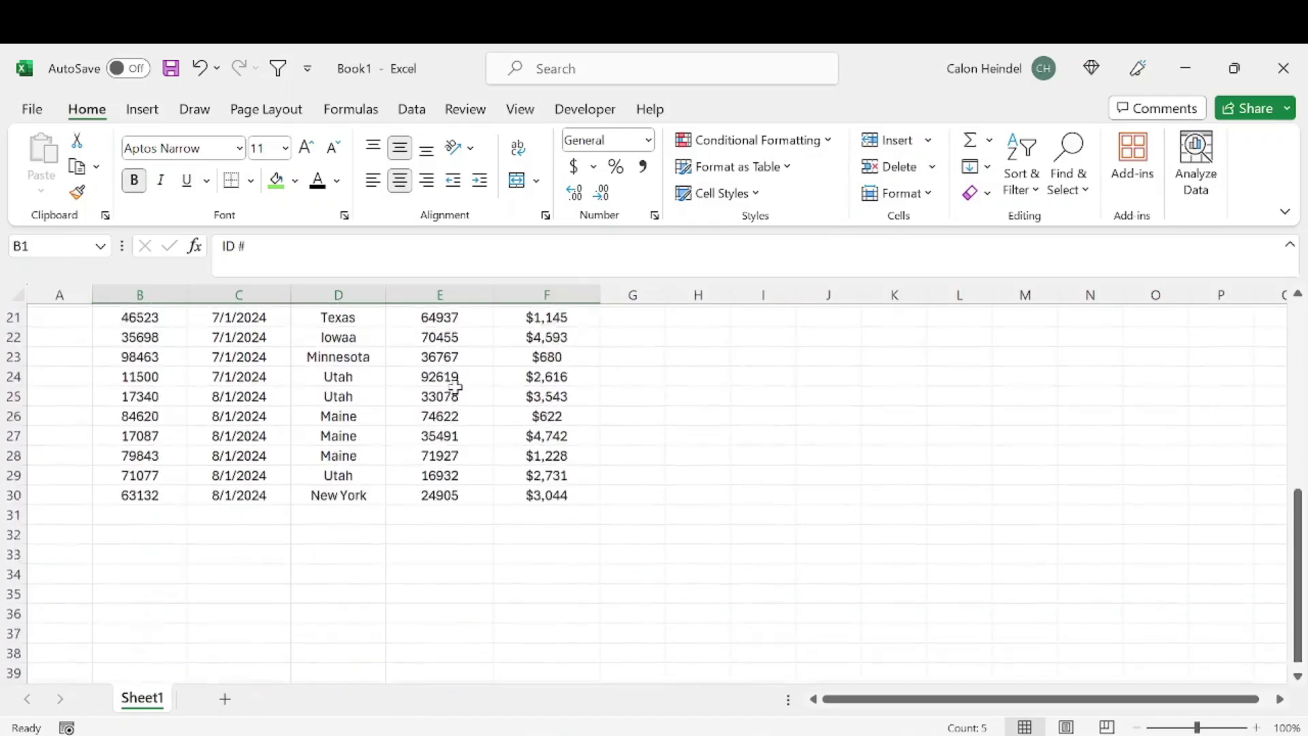
scroll(454, 386, "up", 7)
left_click(270, 354)
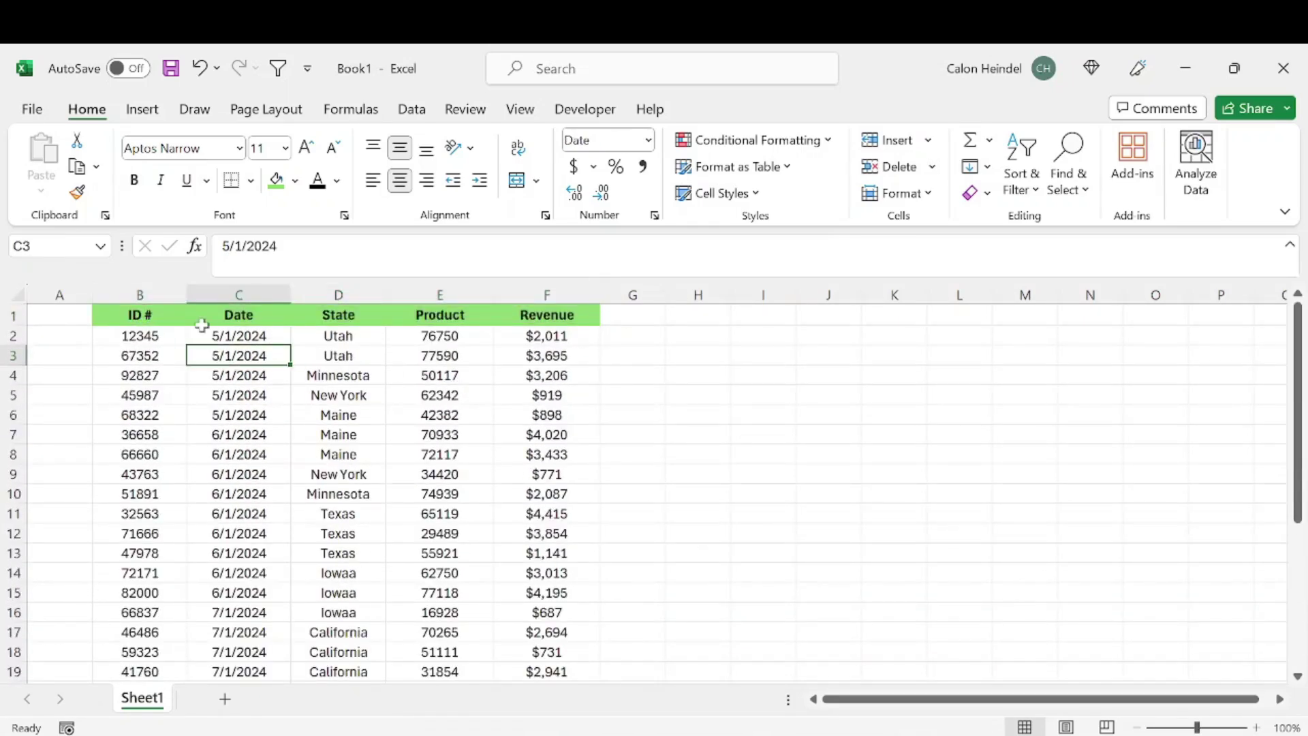
Freeze the top header row with Alt+W+F+R and scroll to confirm it stays fixed.
left_click(146, 310)
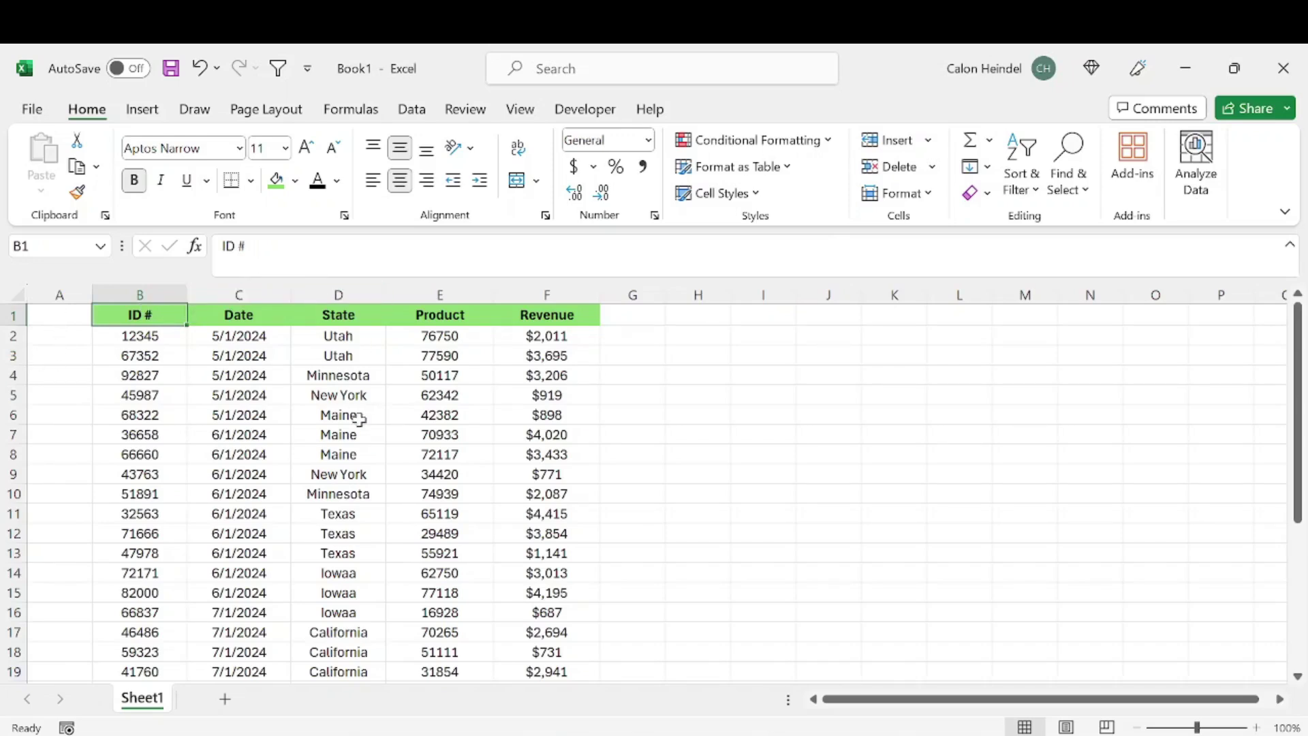
key("alt+w")
key("f")
key("r")
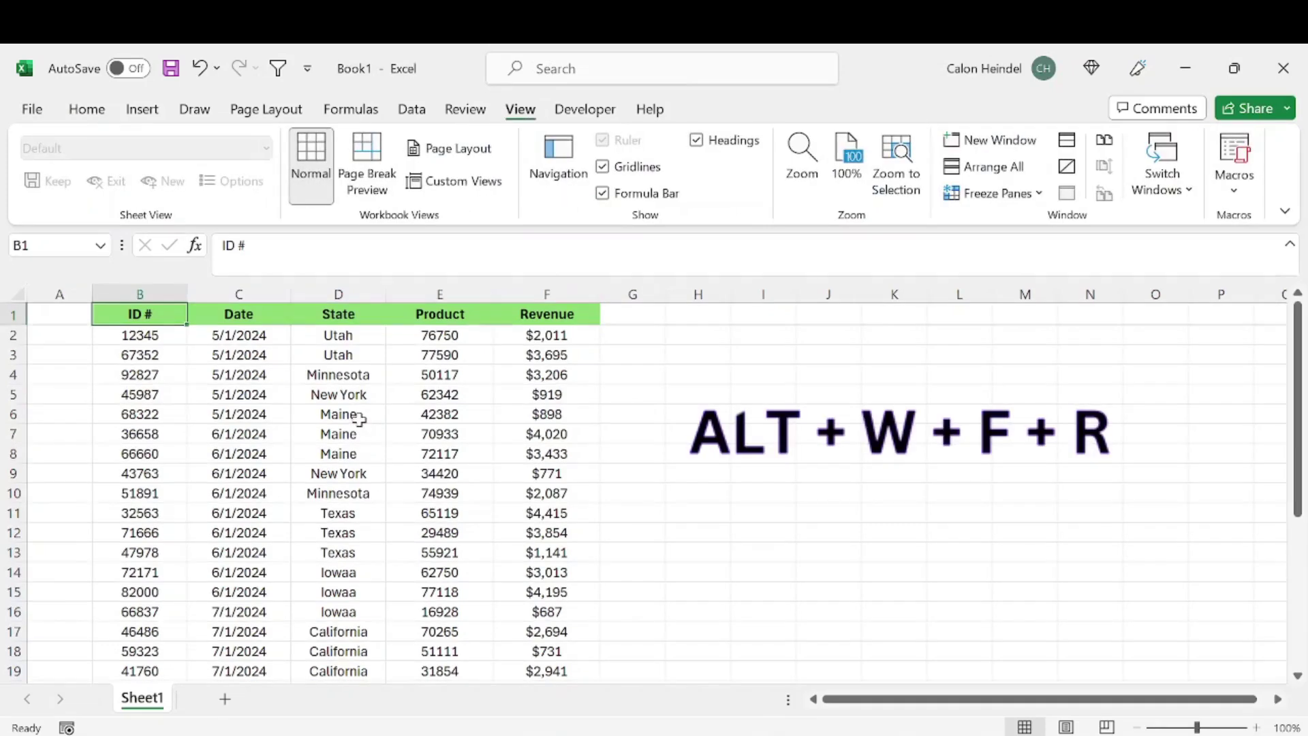
scroll(405, 429, "down", 5)
scroll(404, 429, "down", 3)
scroll(404, 429, "up", 4)
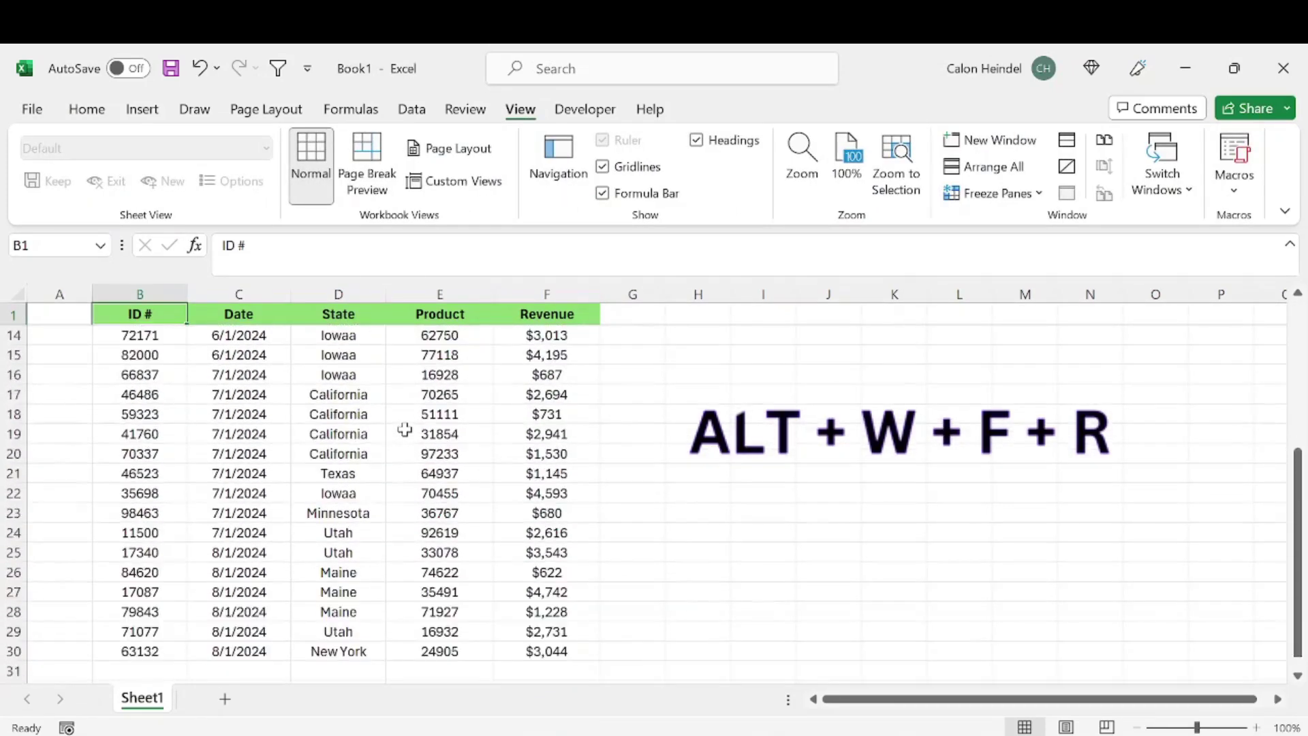
key("ctrl+shift+Right")
scroll(417, 438, "down", 4)
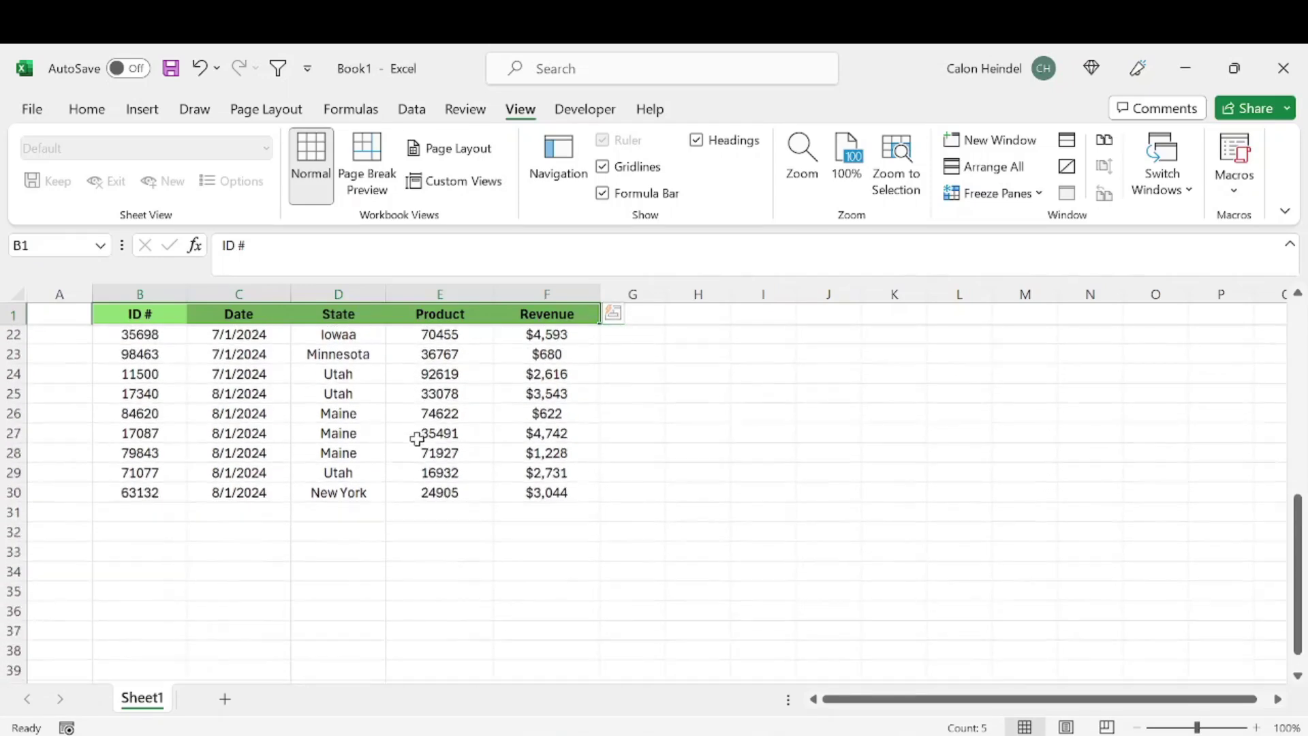
scroll(417, 439, "down", 1)
scroll(417, 439, "up", 9)
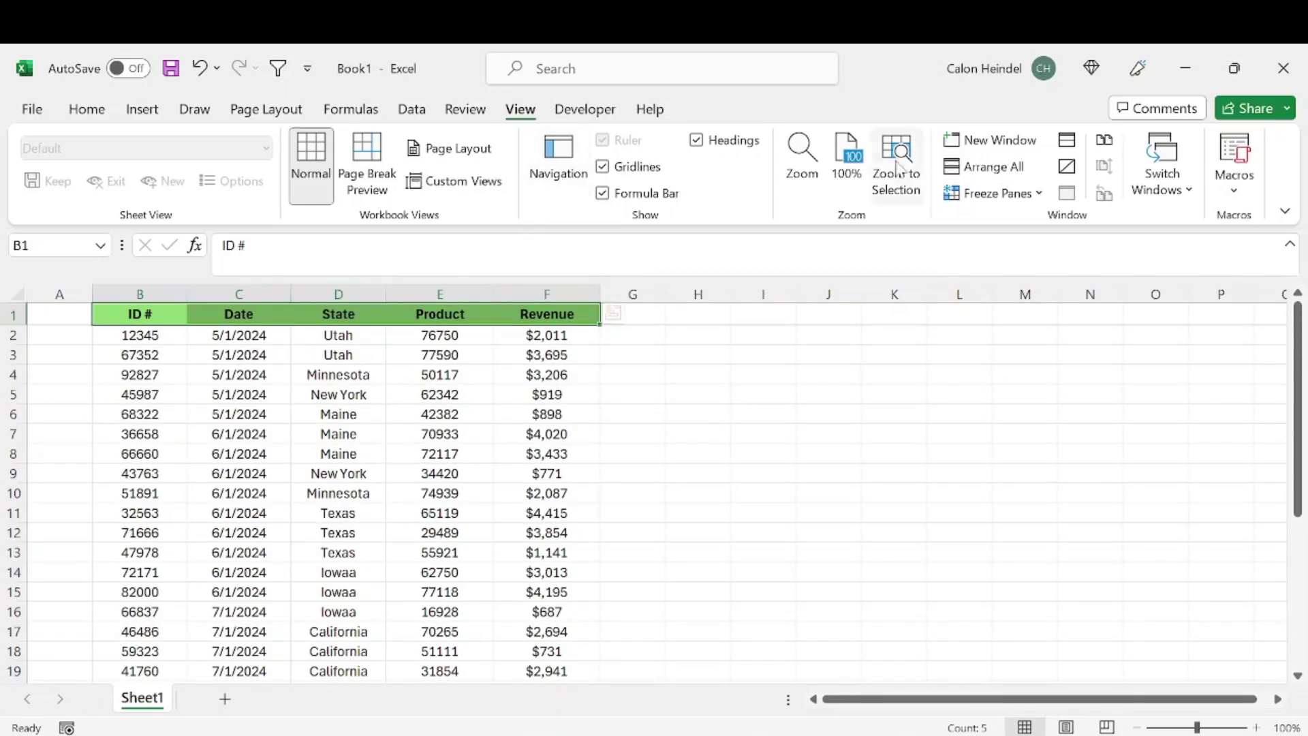
Unfreeze the header row via Freeze Panes > Unfreeze Panes and return to cell B2.
left_click(993, 197)
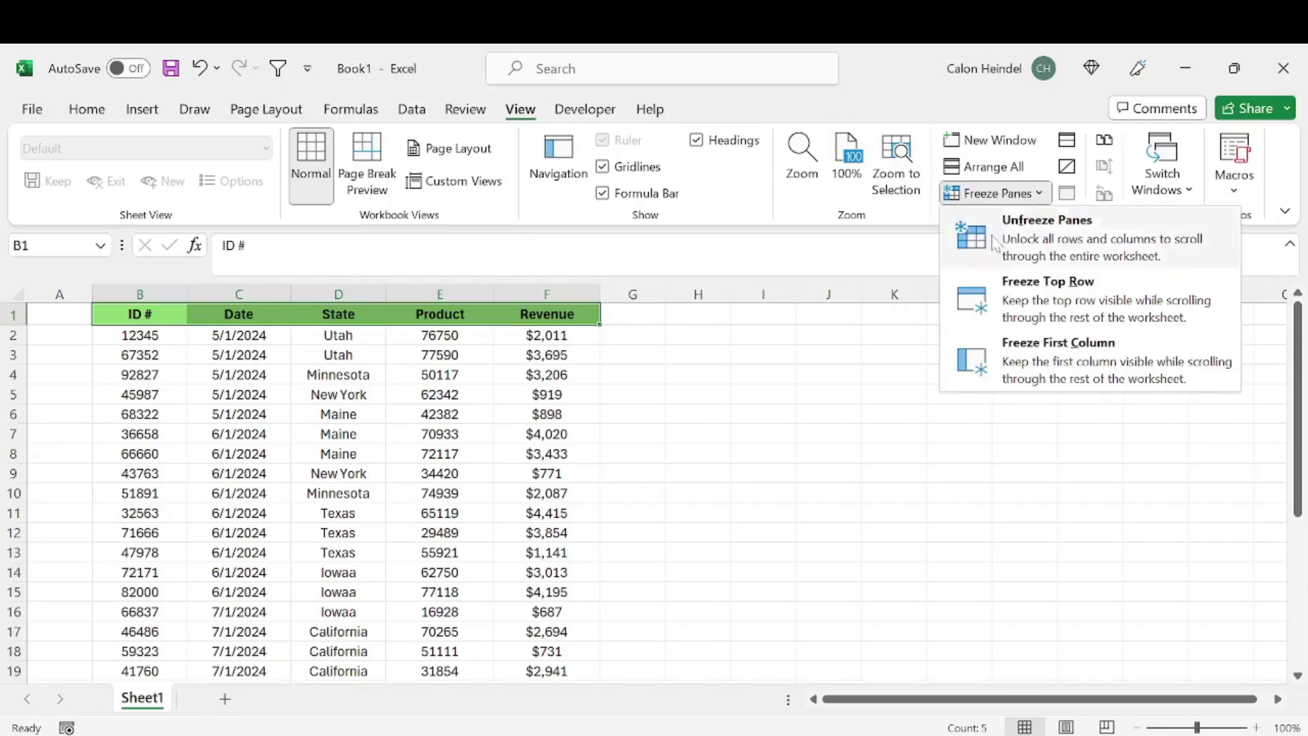
left_click(1041, 233)
left_click(383, 419)
scroll(385, 421, "down", 5)
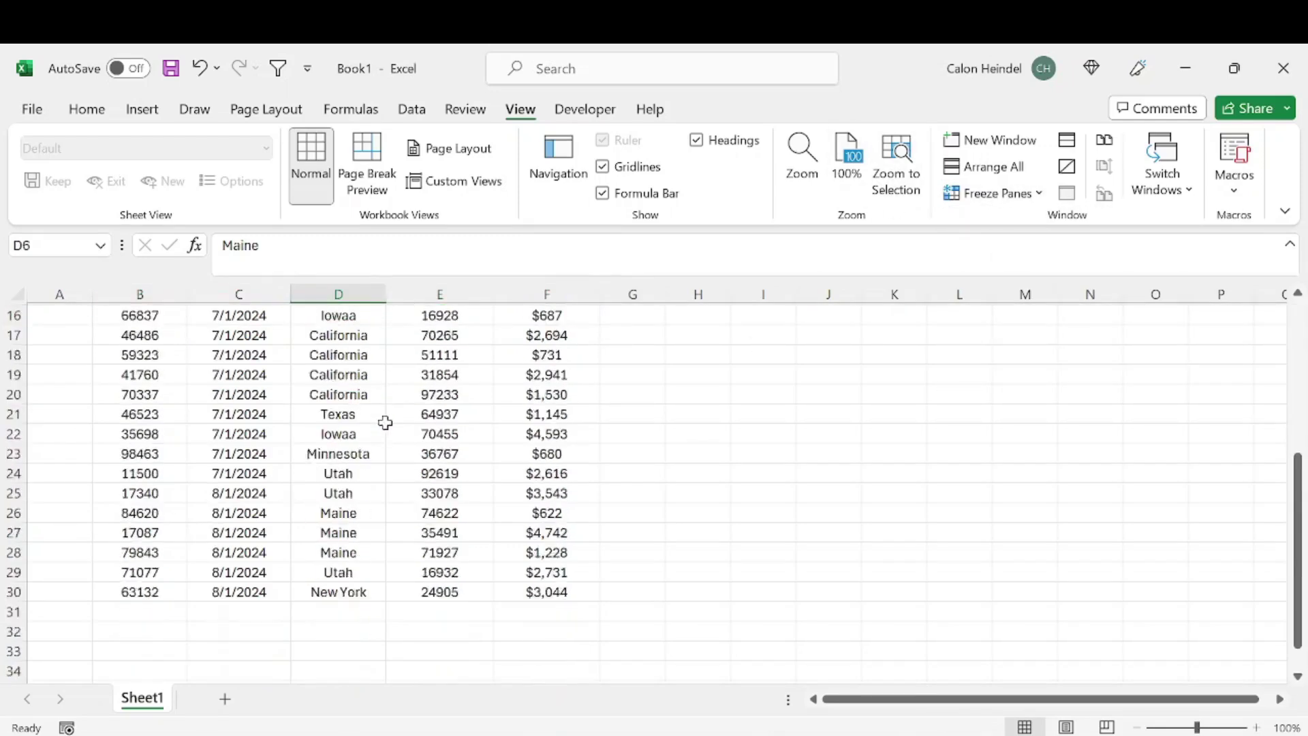
scroll(387, 422, "up", 2)
scroll(386, 422, "up", 3)
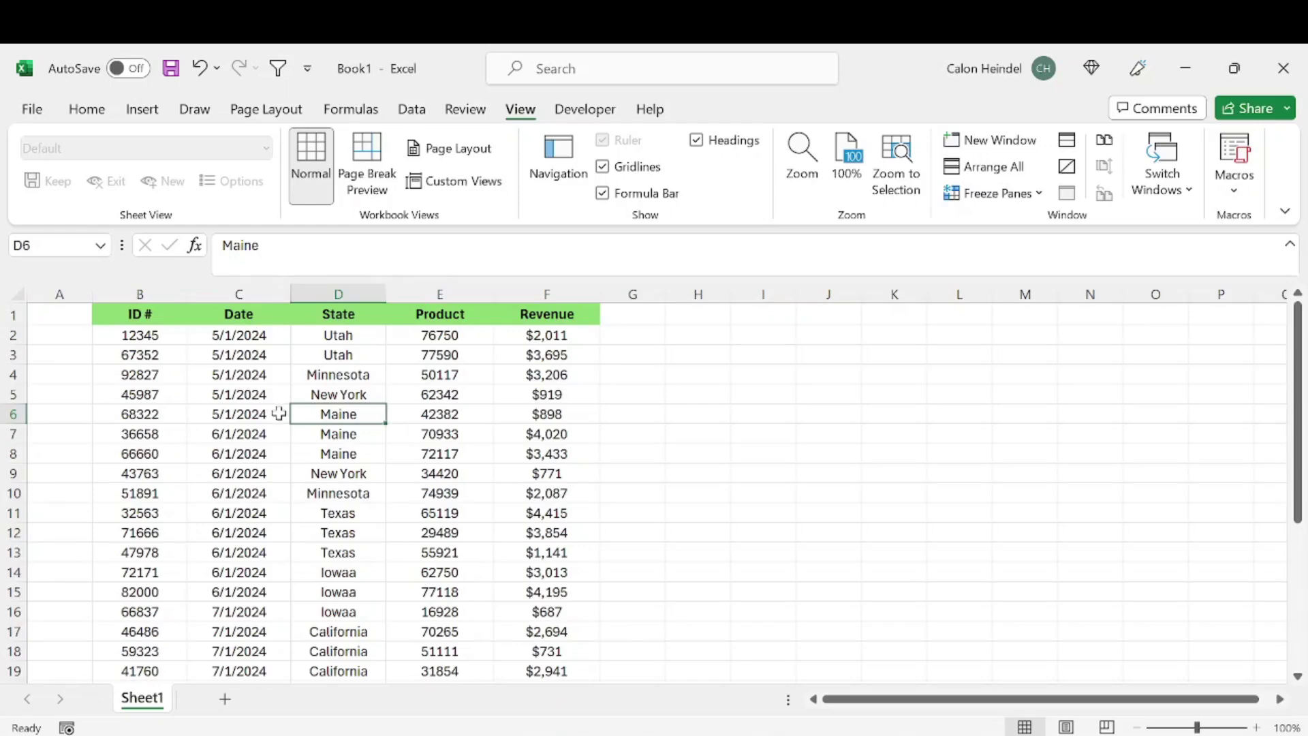
key("ctrl+Home")
key("ctrl+shift+Down")
key("ctrl+shift+Up")
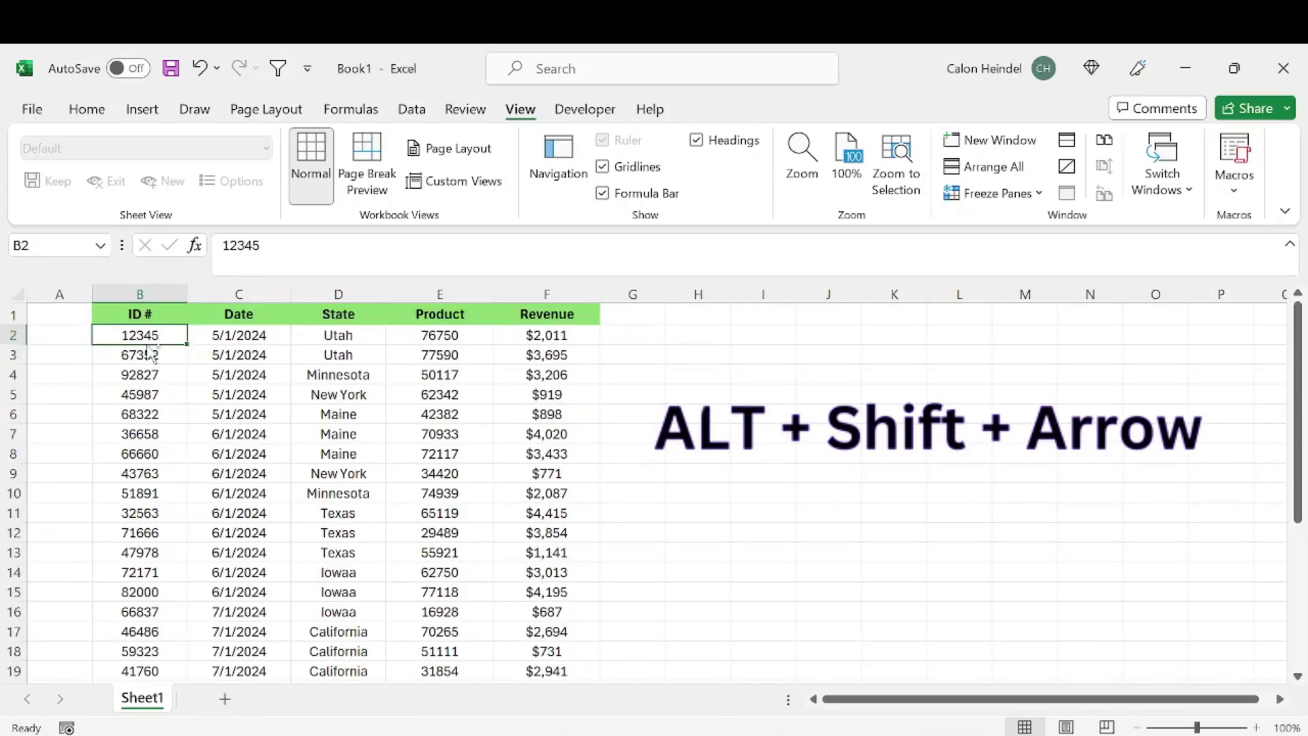
key("ctrl+shift+Down")
scroll(293, 416, "up", 4)
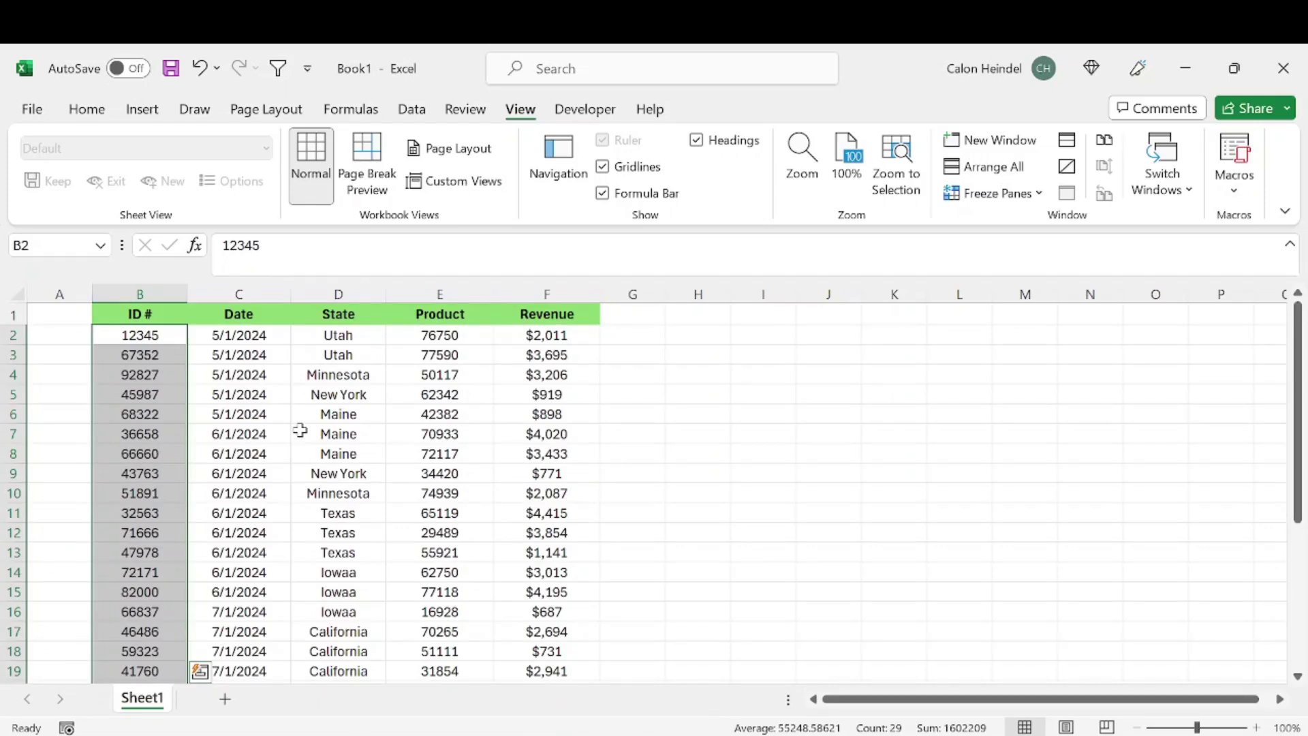
left_click(300, 429)
left_click(127, 333)
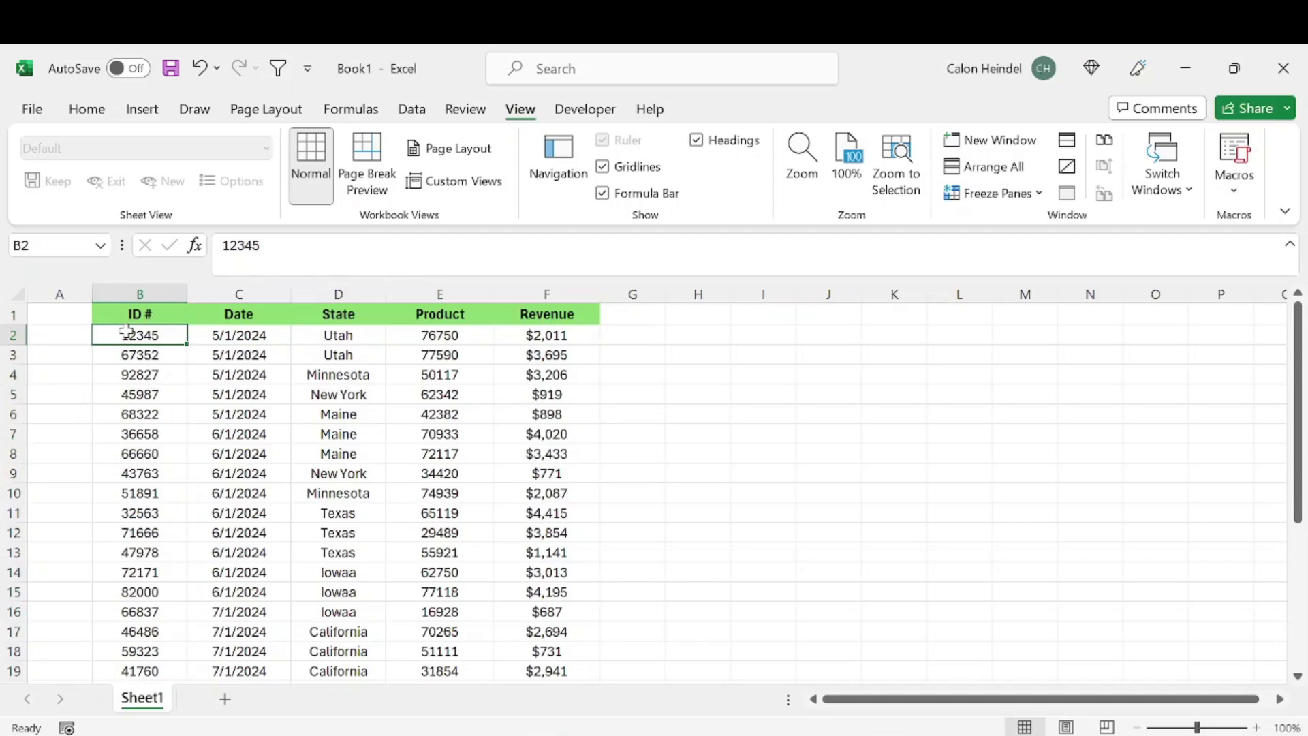
key("ctrl+shift+Down")
scroll(140, 575, "down", 2)
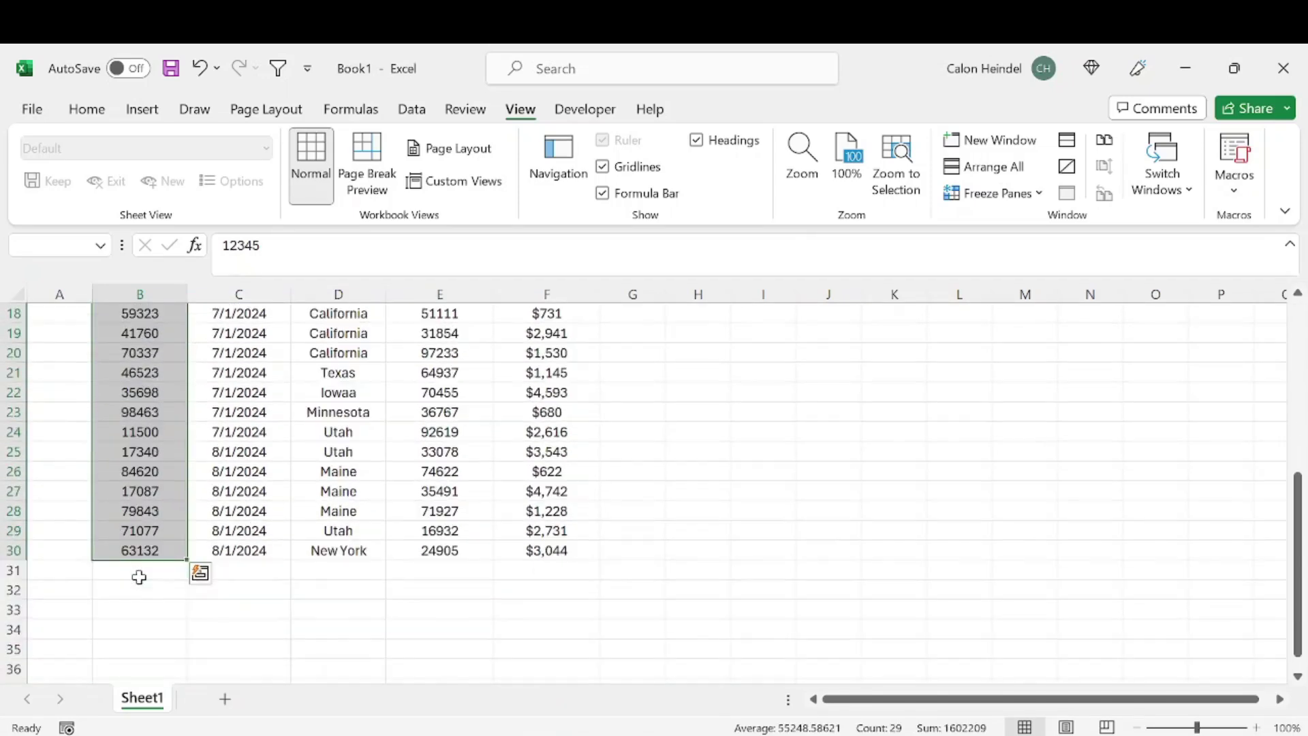
scroll(148, 540, "up", 6)
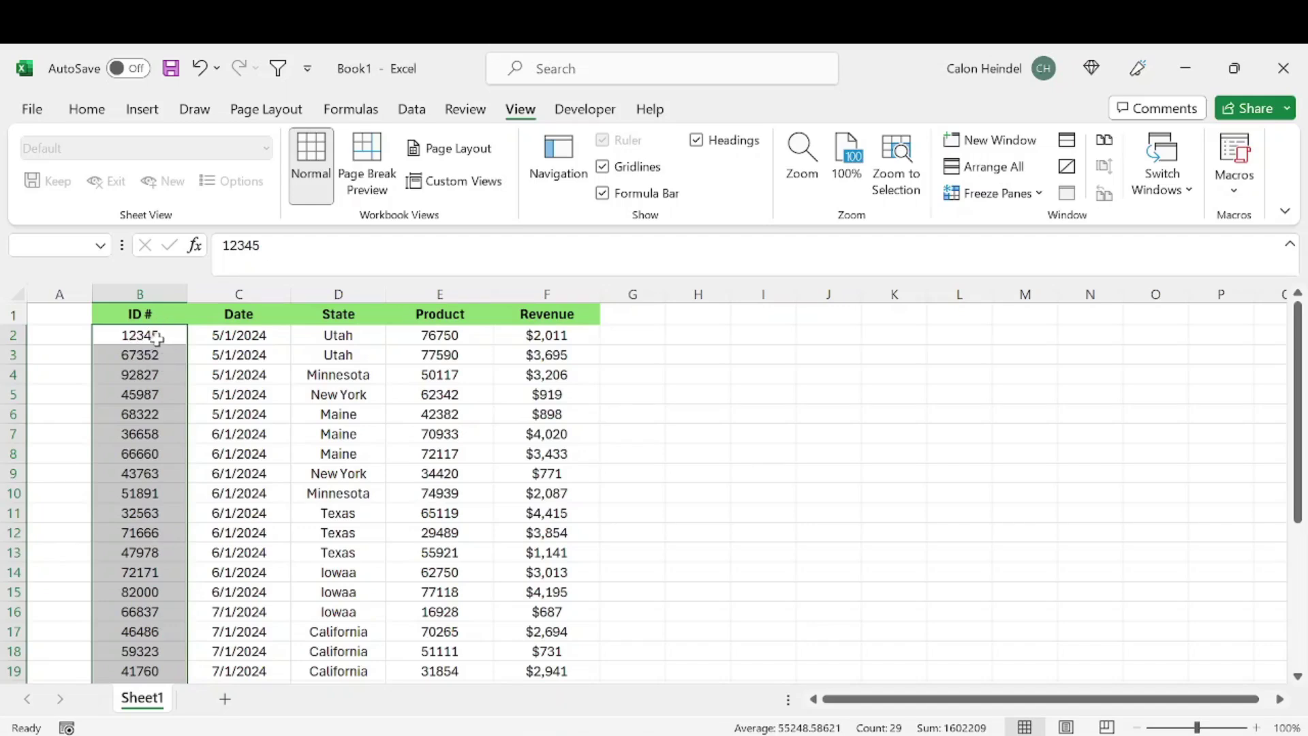
left_click(157, 339)
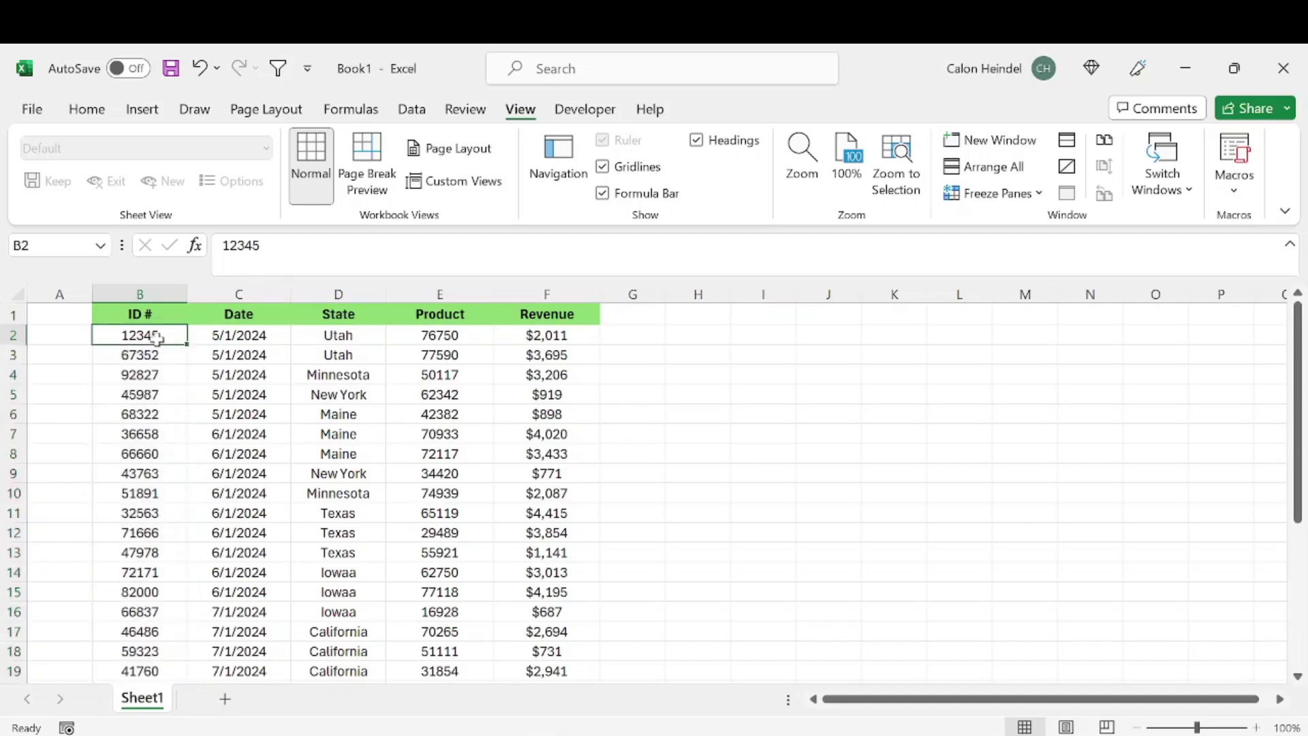
key("ctrl+shift+Right")
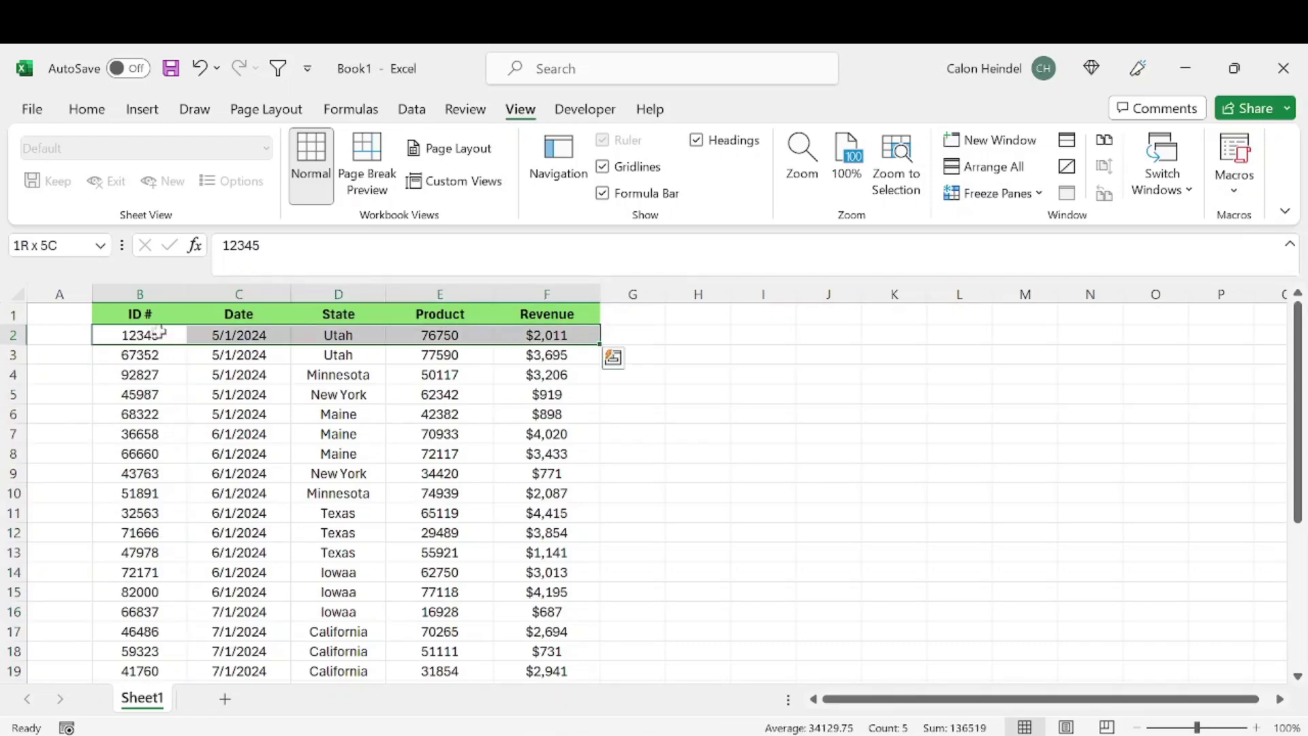
left_click(354, 412)
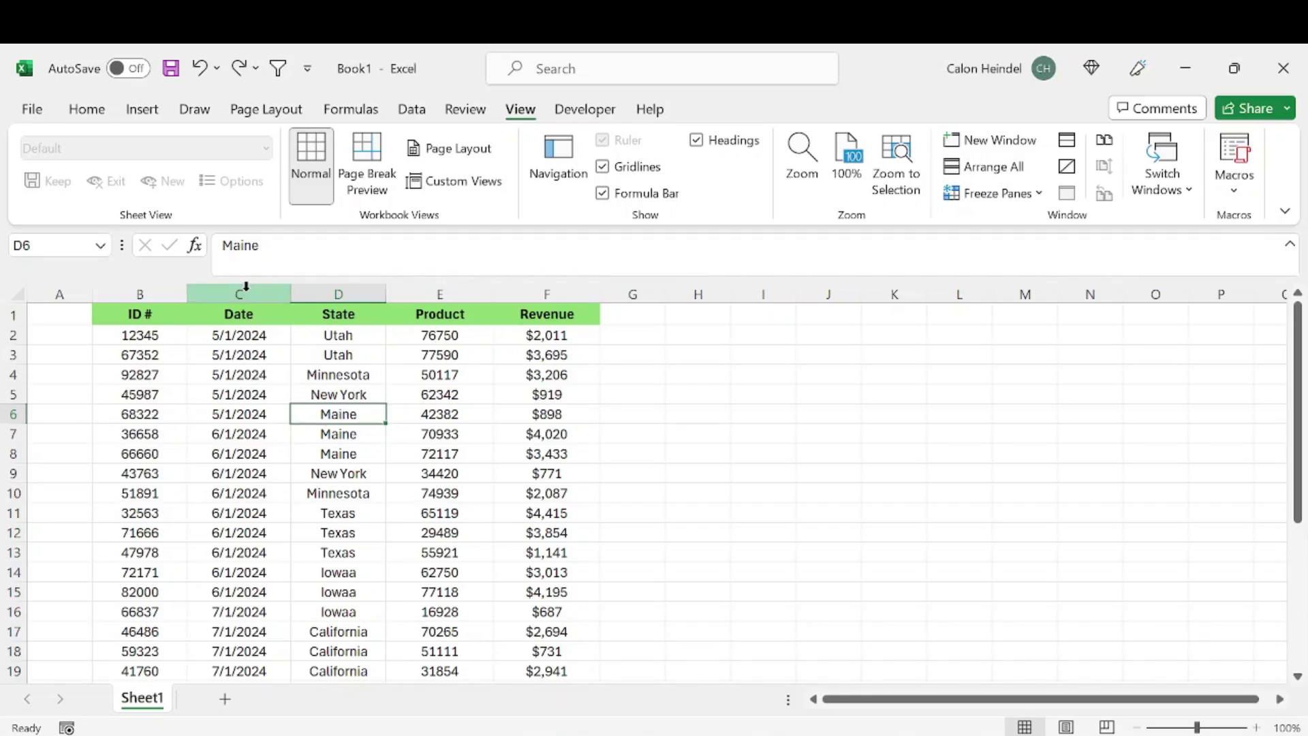
left_click(246, 287)
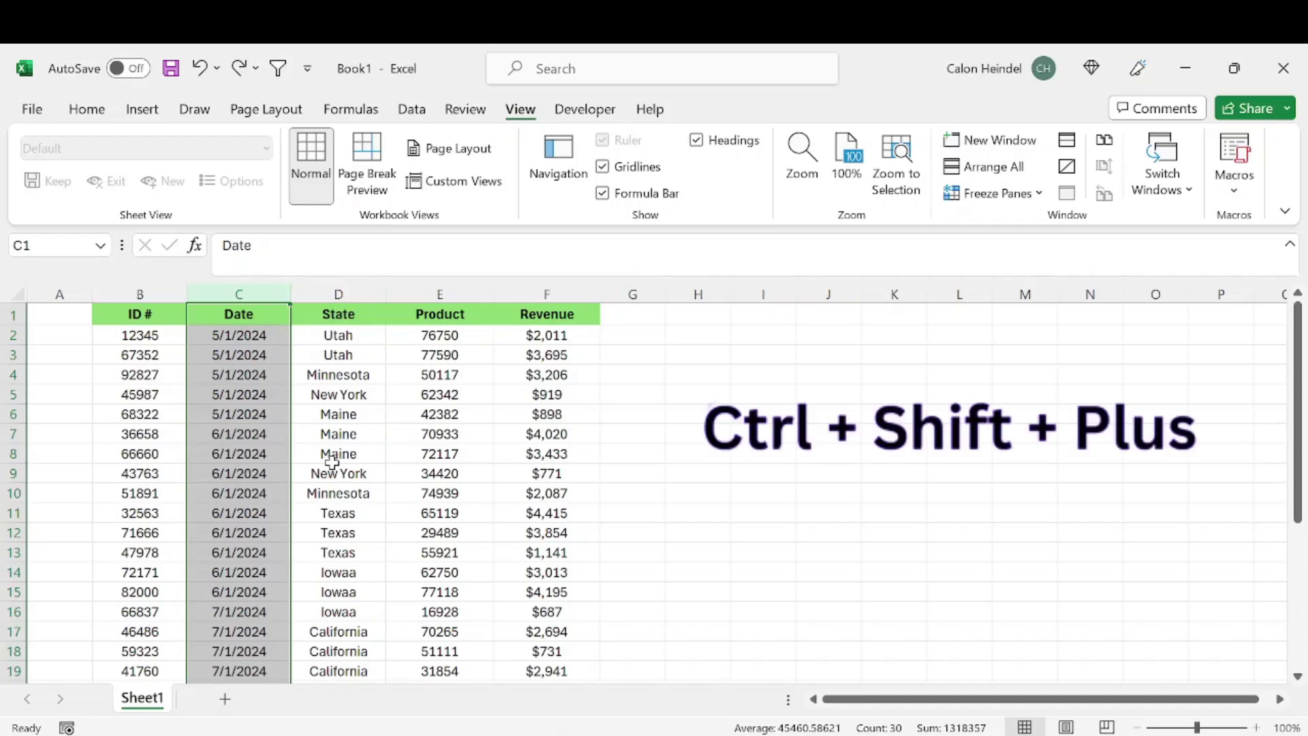
key("ctrl+shift+plus")
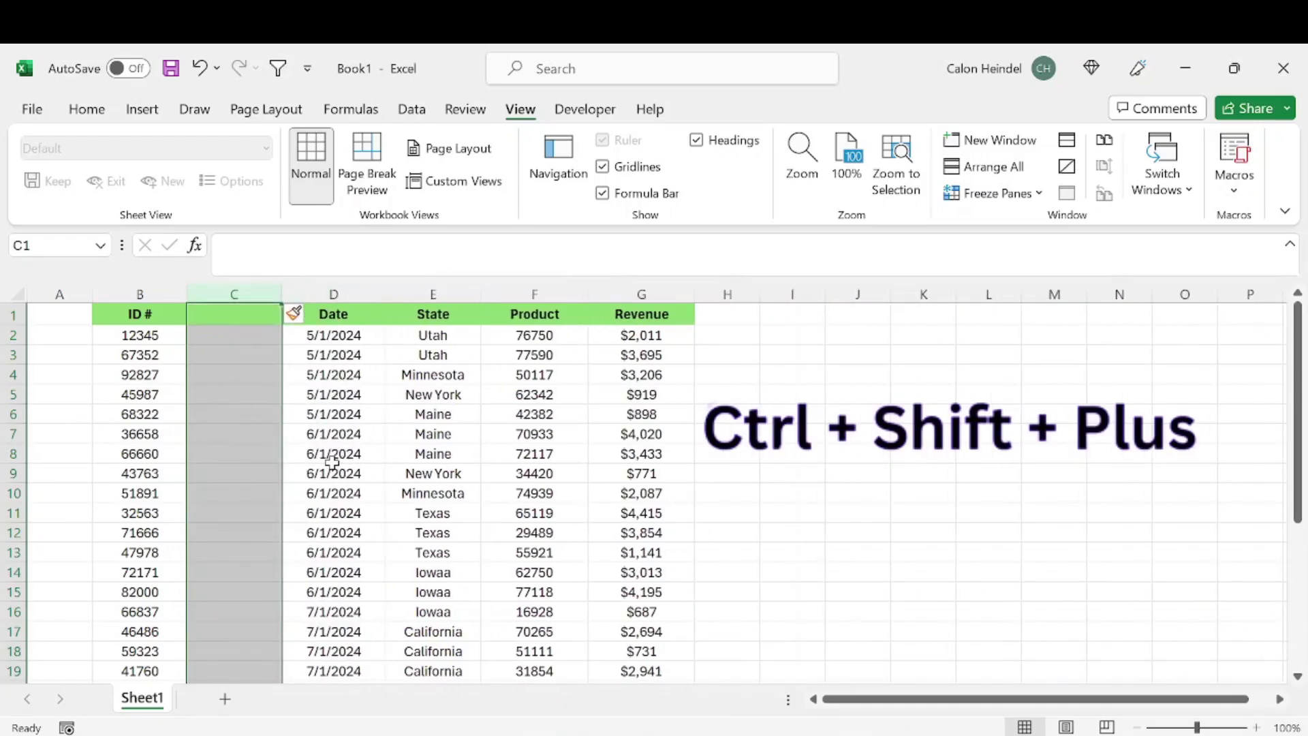
key("ctrl+shift+plus")
key("ctrl+shift+plus")
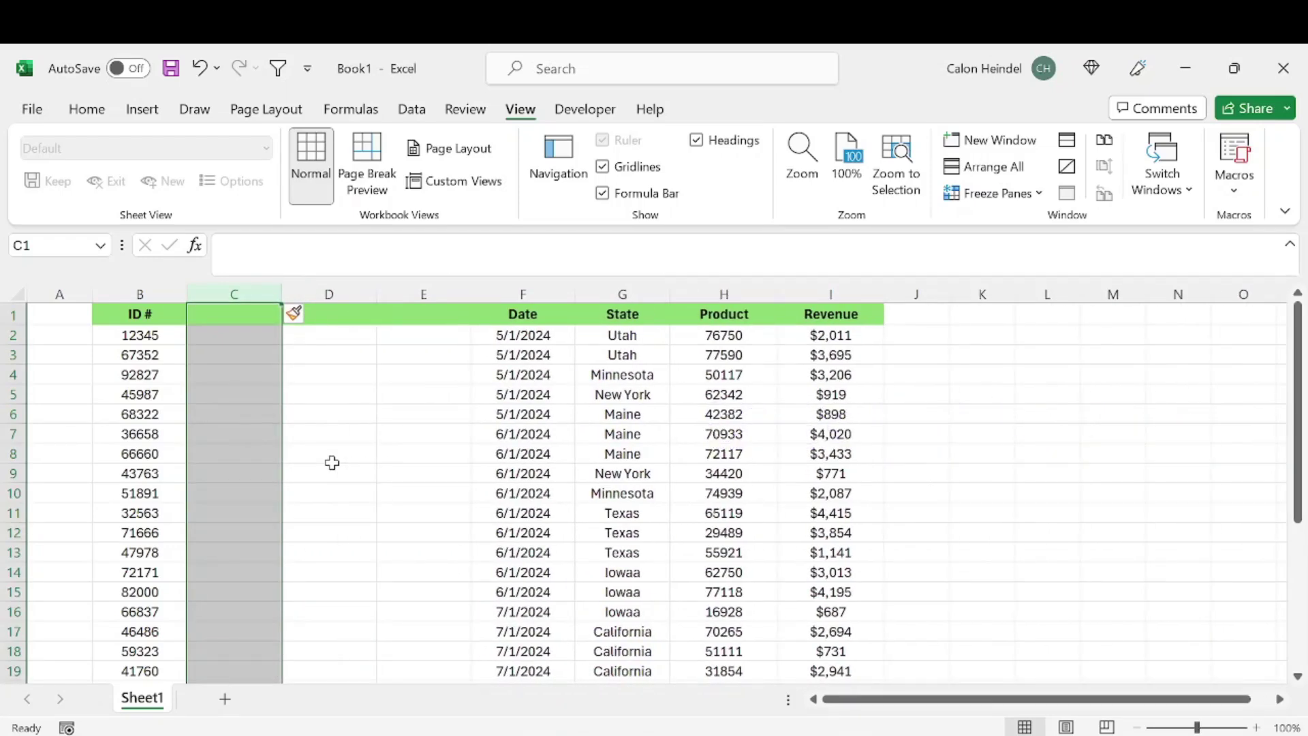
key("ctrl+minus")
key("ctrl+minus")
key("ctrl+minus")
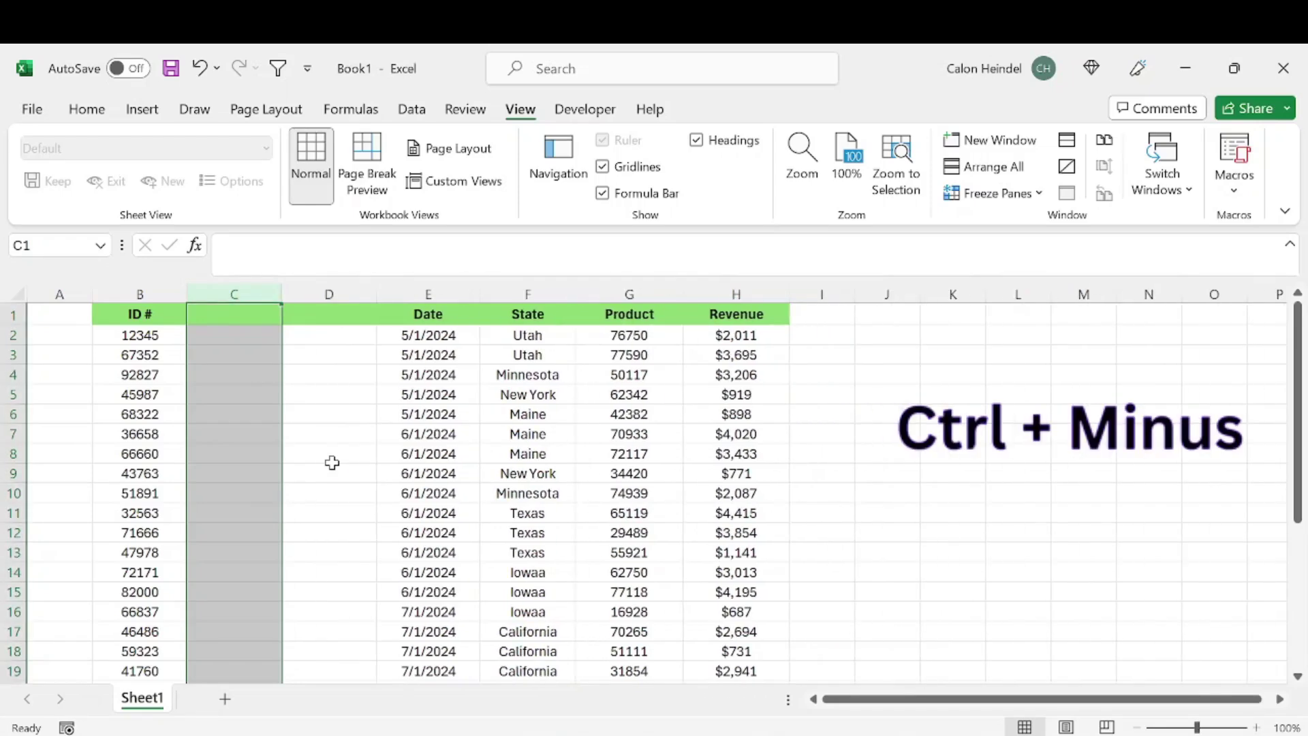
left_click(13, 414)
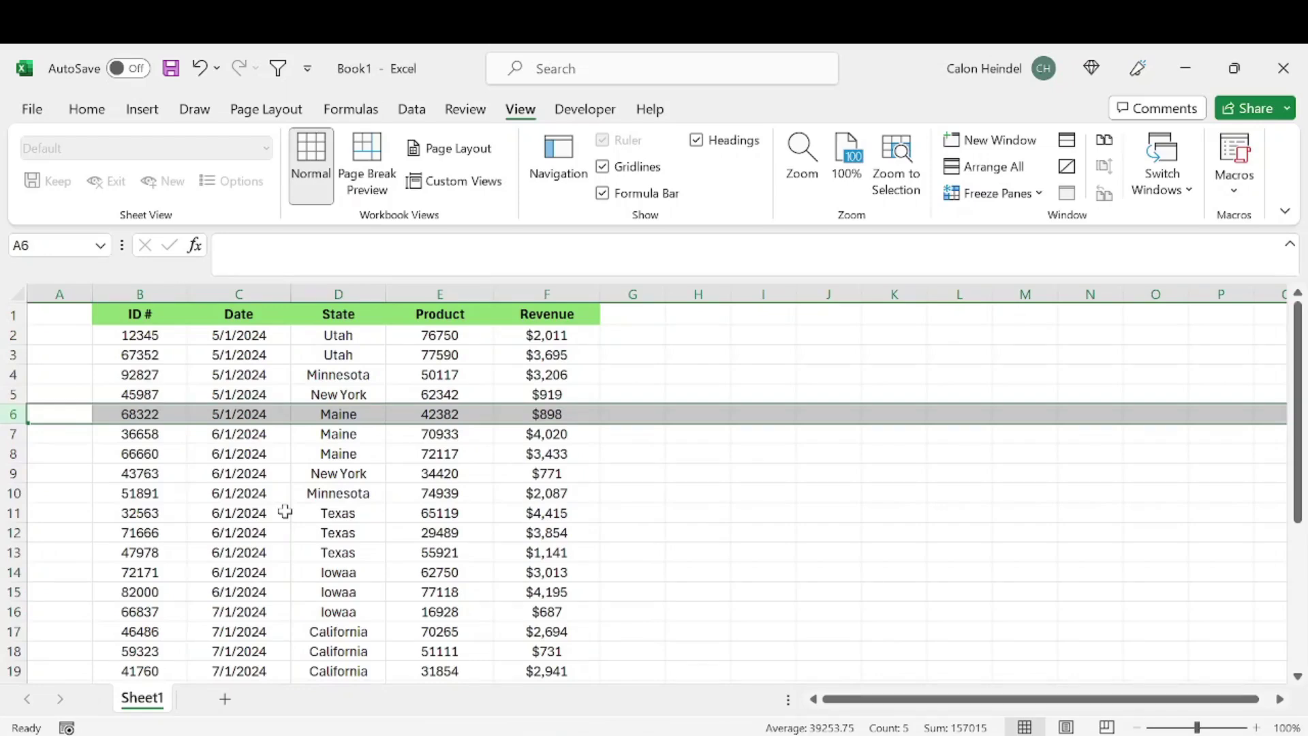
key("ctrl+plus")
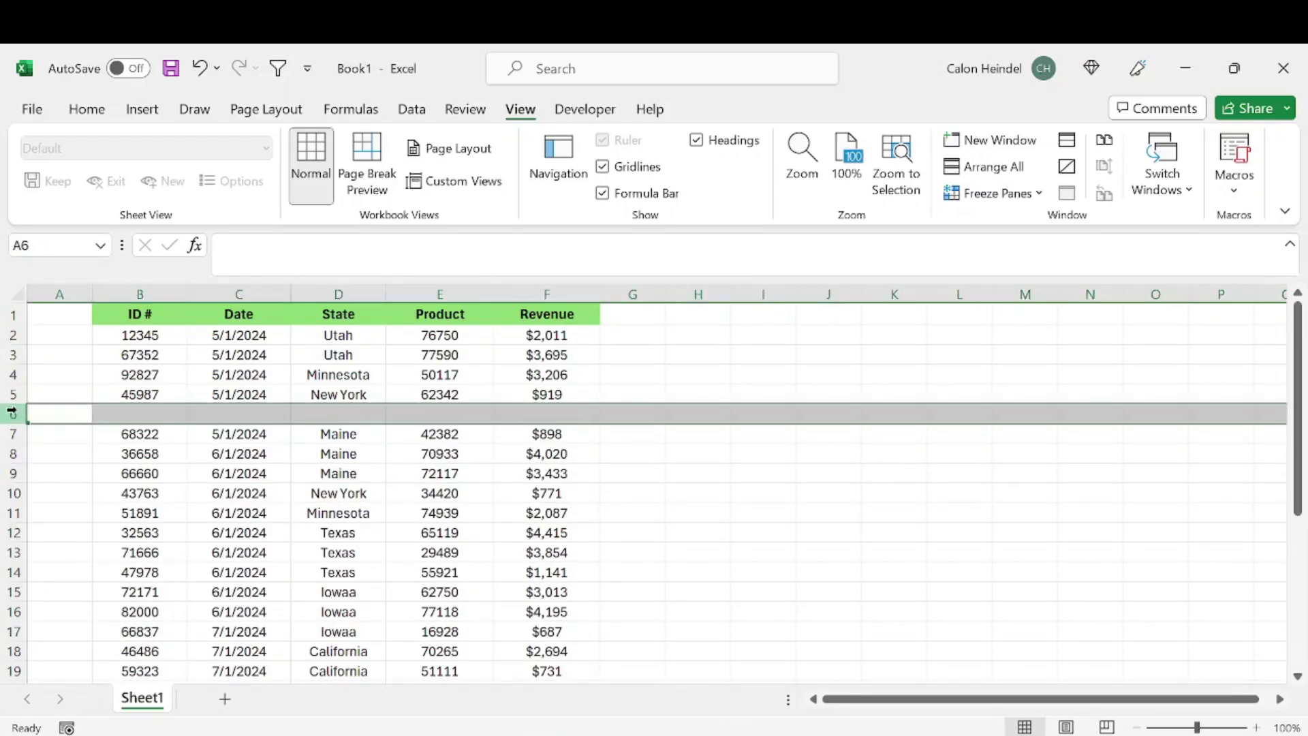
key("ctrl+minus")
left_click(342, 455)
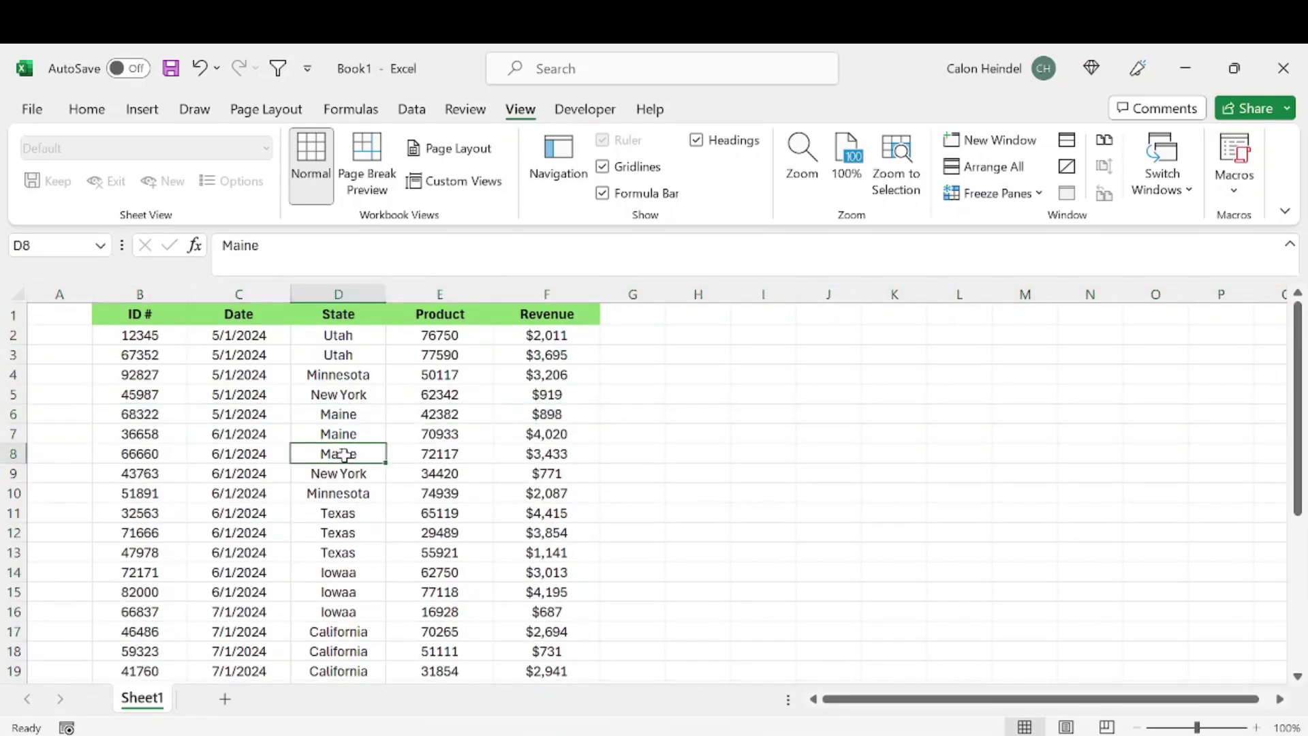
key("Down")
key("Down")
key("Right")
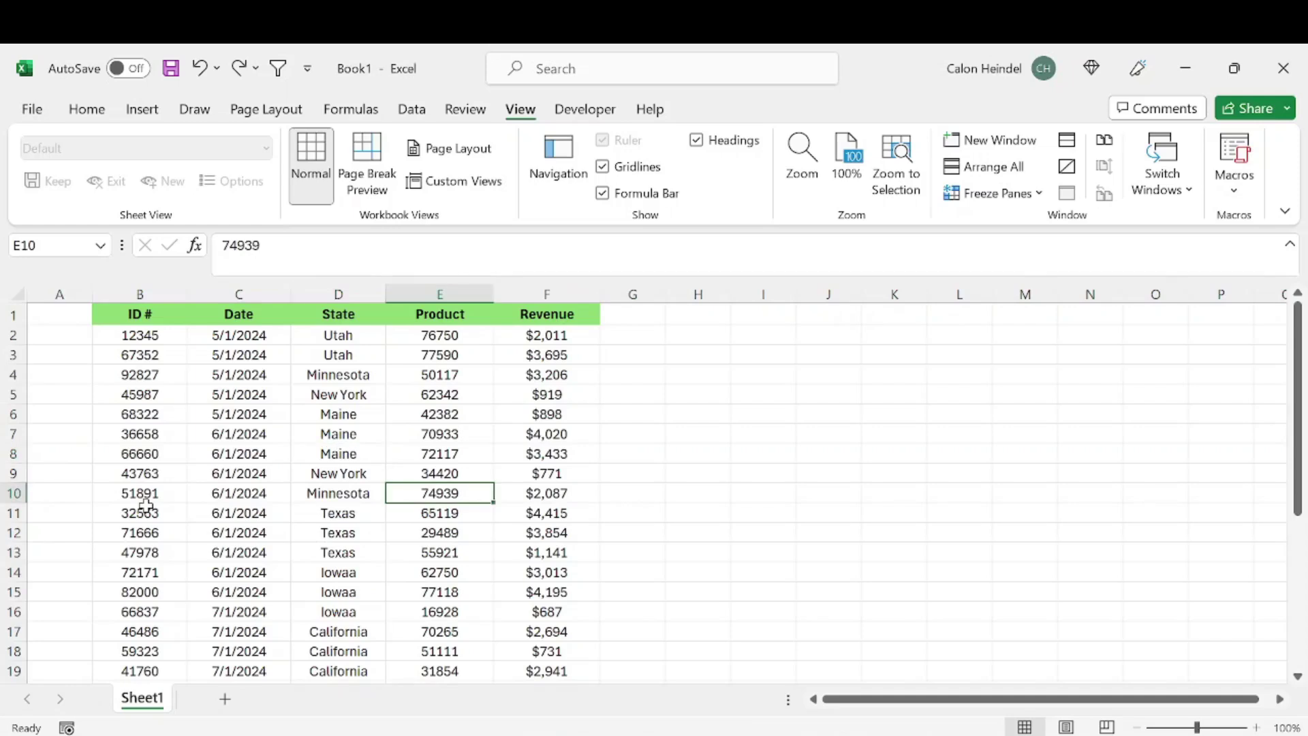
Drag the 43763 New York row up to sit between rows 3 and 4.
left_click(17, 476)
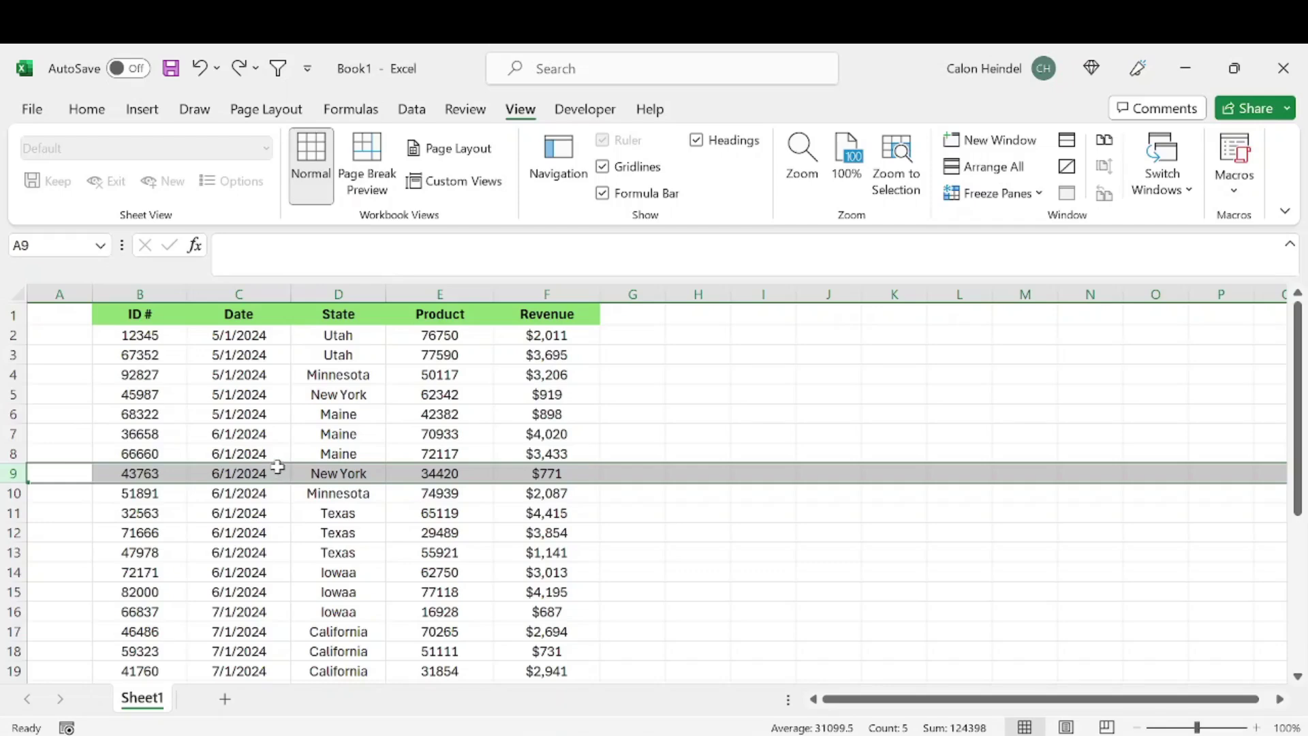
left_click_drag(278, 470, 271, 375)
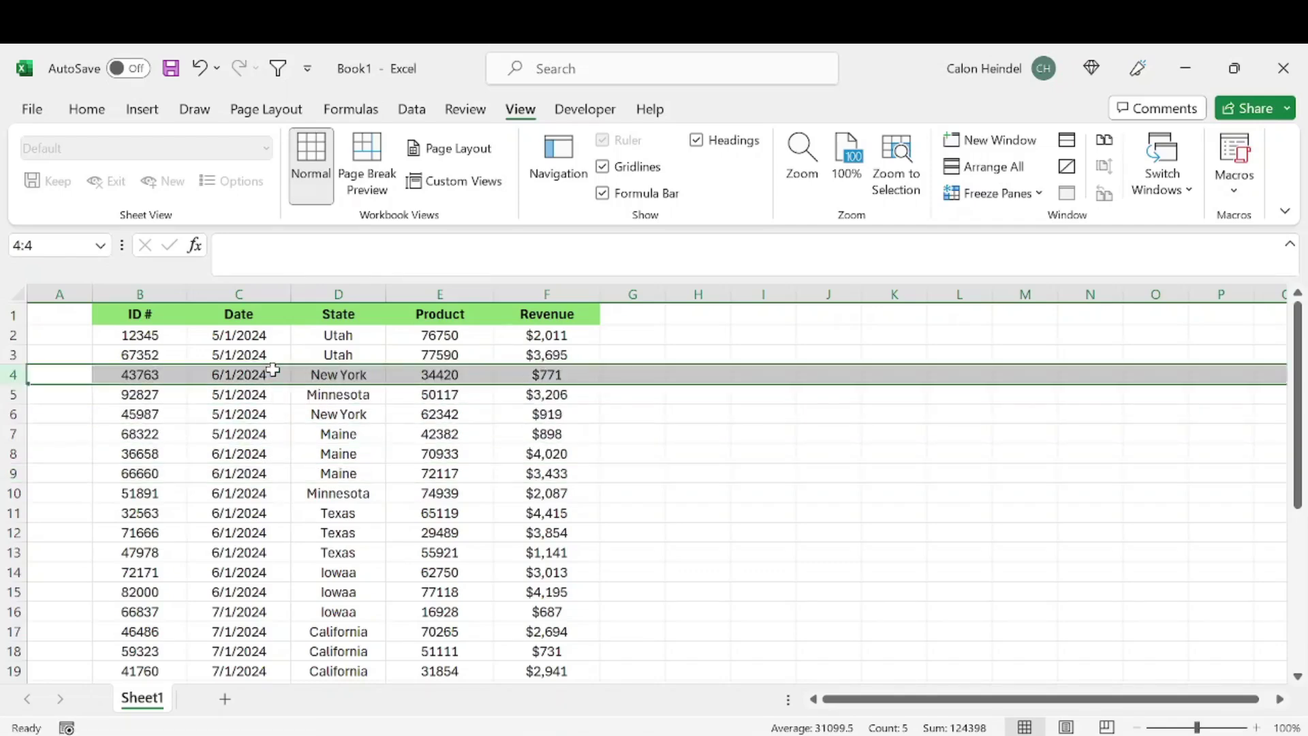
left_click(308, 500)
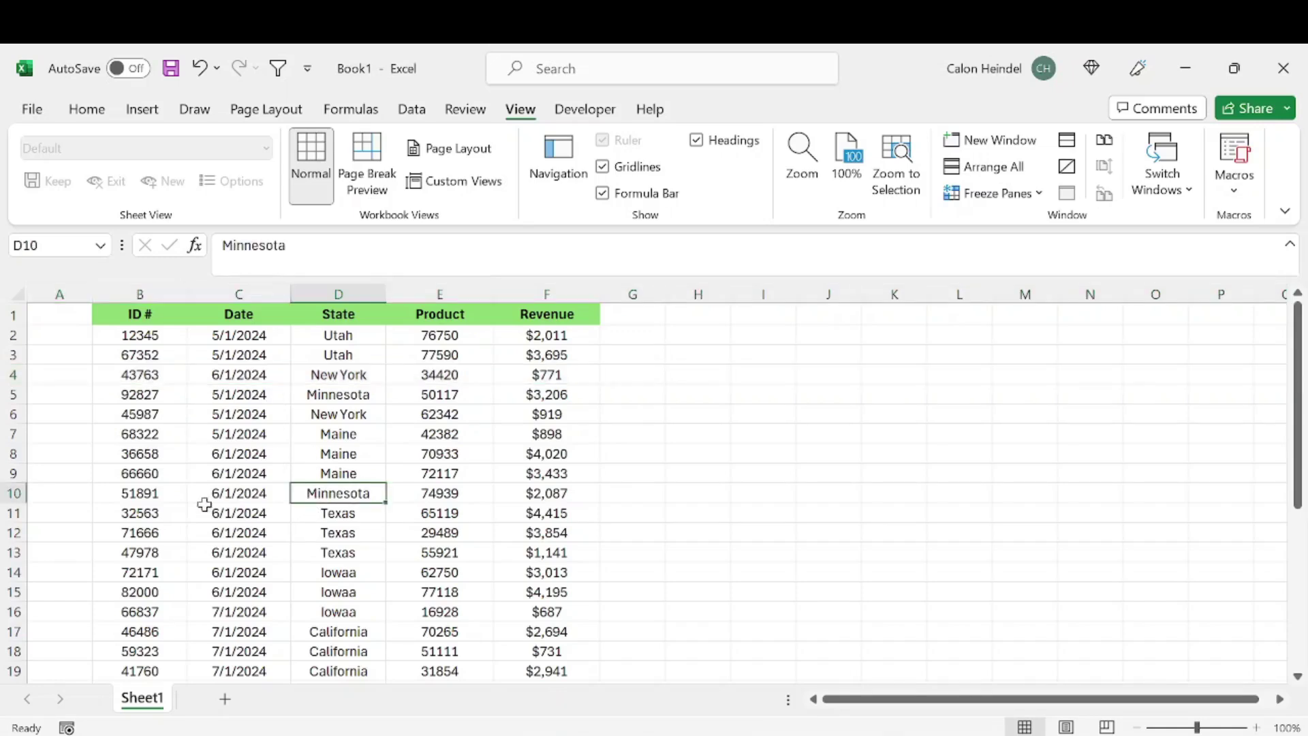
Try moving the 51891 Minnesota row onto row 7, then cancel the overwrite.
left_click(13, 493)
left_click_drag(181, 480, 198, 434)
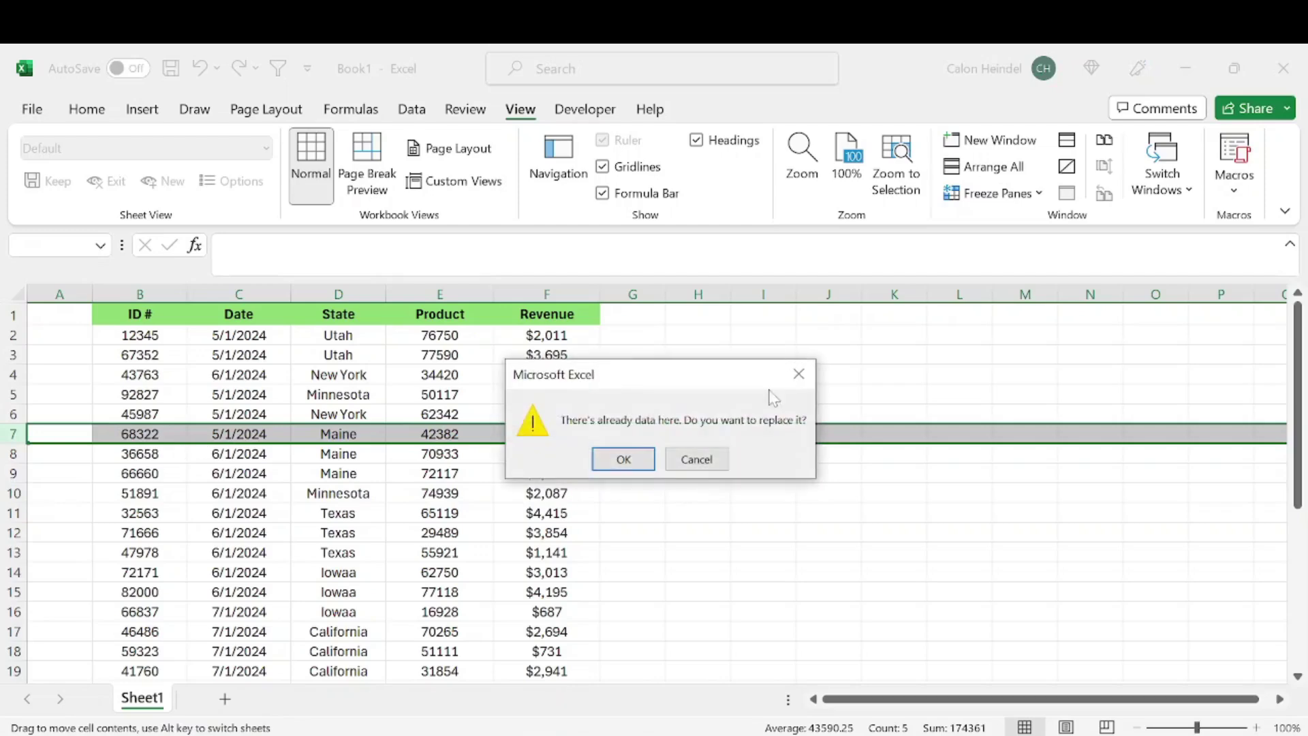
left_click(707, 457)
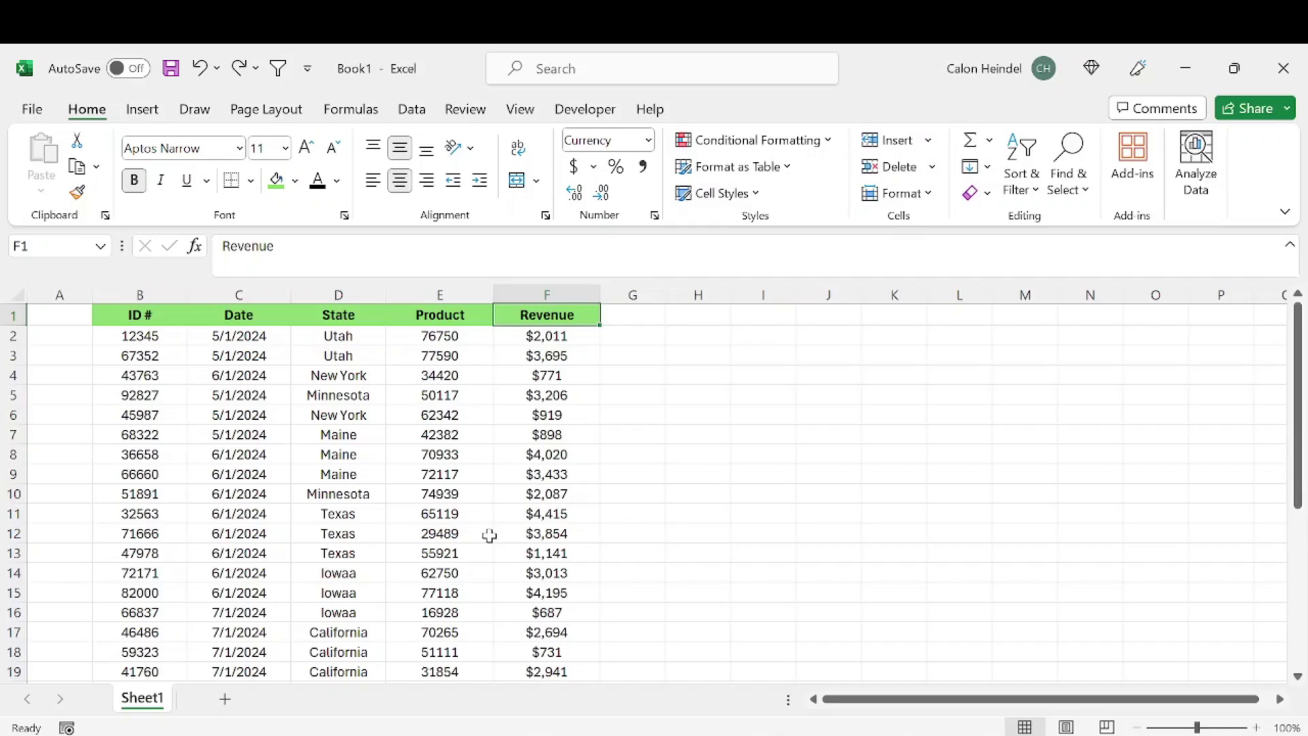
Replace all 'Iowaa' entries with 'Iowa' using Find and Replace (Ctrl+H) and close the dialog.
left_click(368, 575)
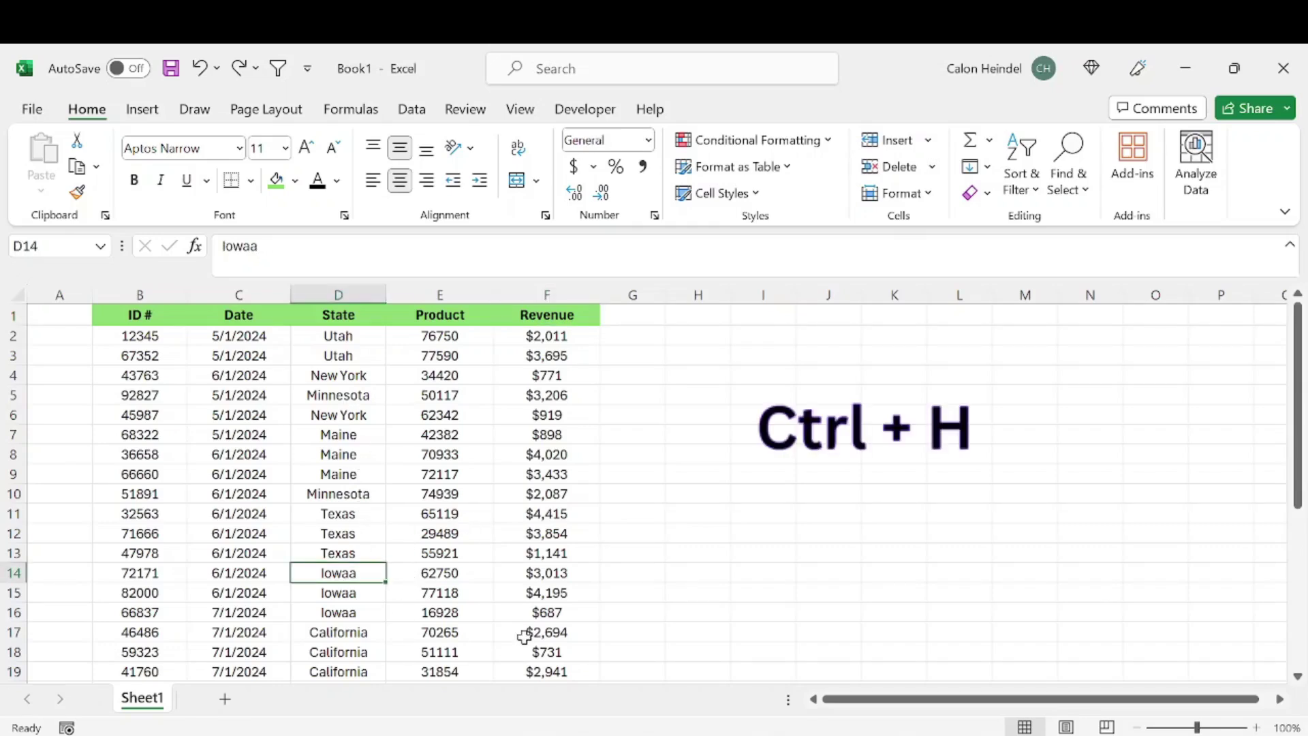
key("ctrl+h")
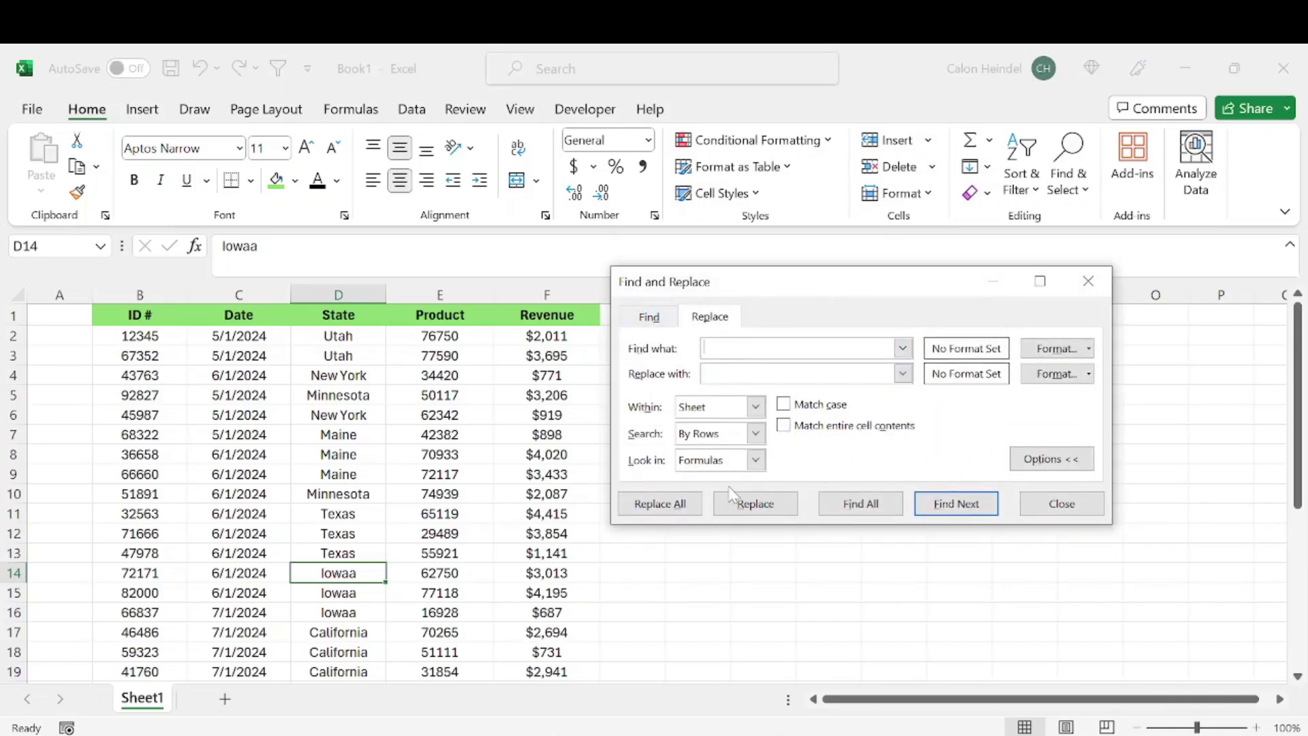
left_click(715, 372)
left_click(693, 516)
left_click(663, 459)
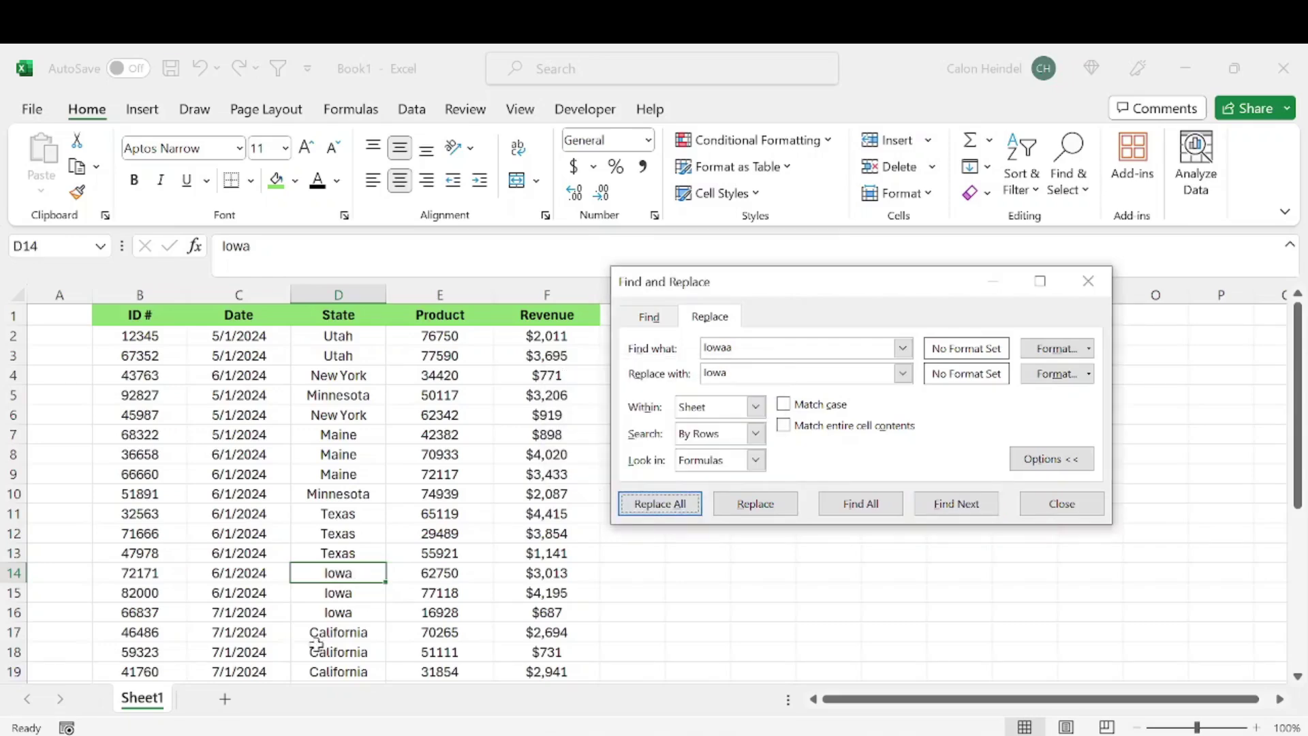
scroll(363, 579, "down", 1)
scroll(363, 579, "down", 3)
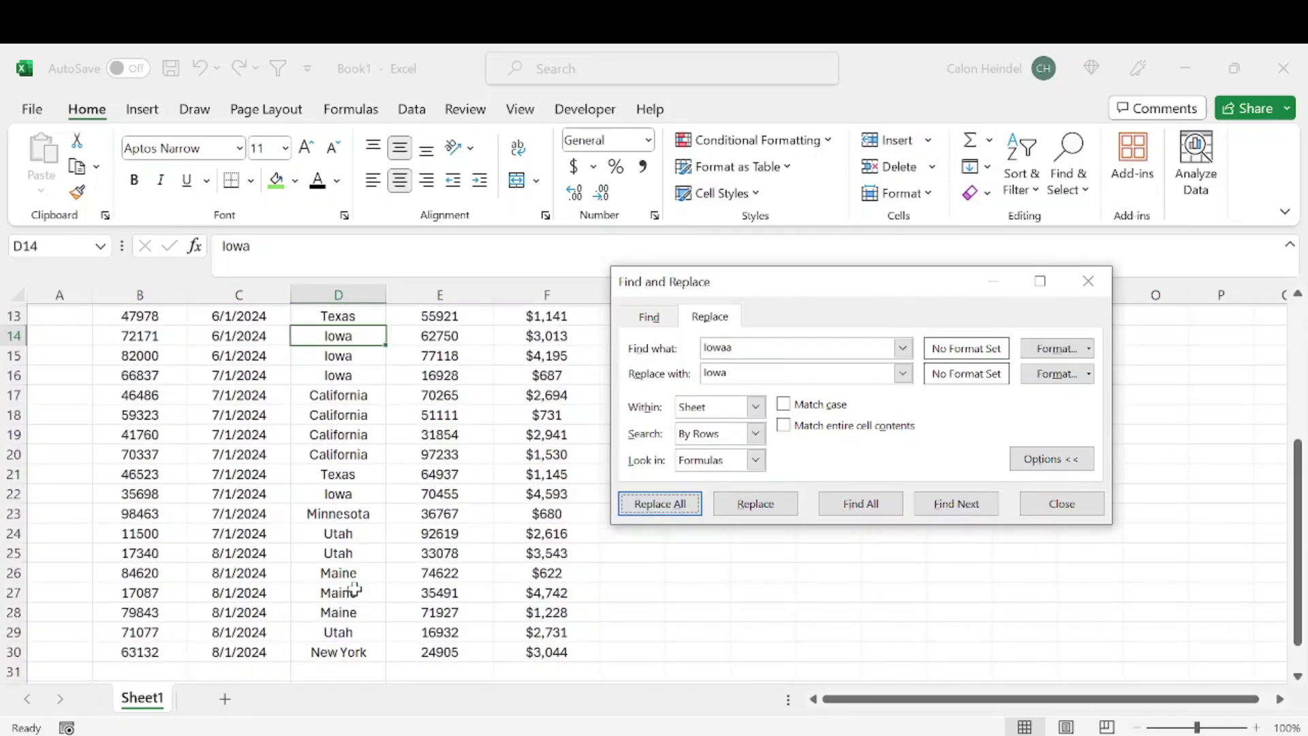
left_click(1061, 503)
scroll(681, 408, "up", 4)
left_click(581, 315)
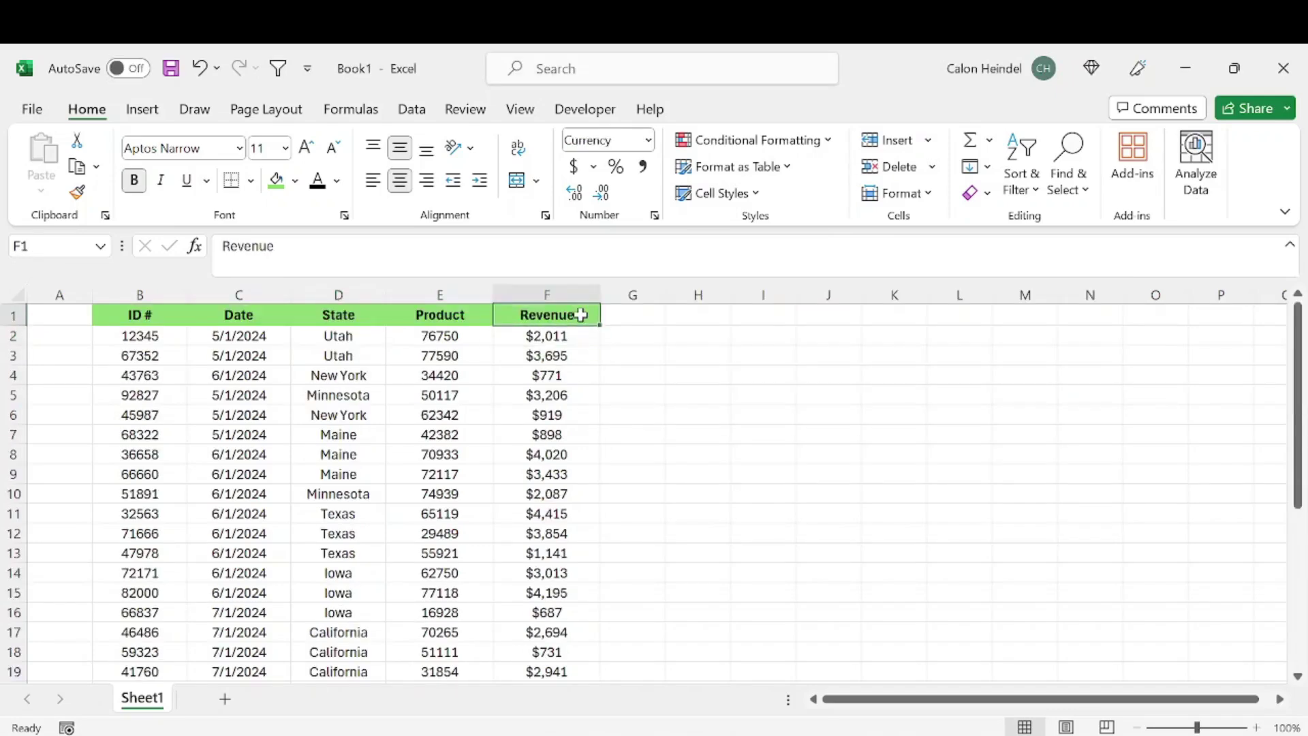
left_click(639, 321)
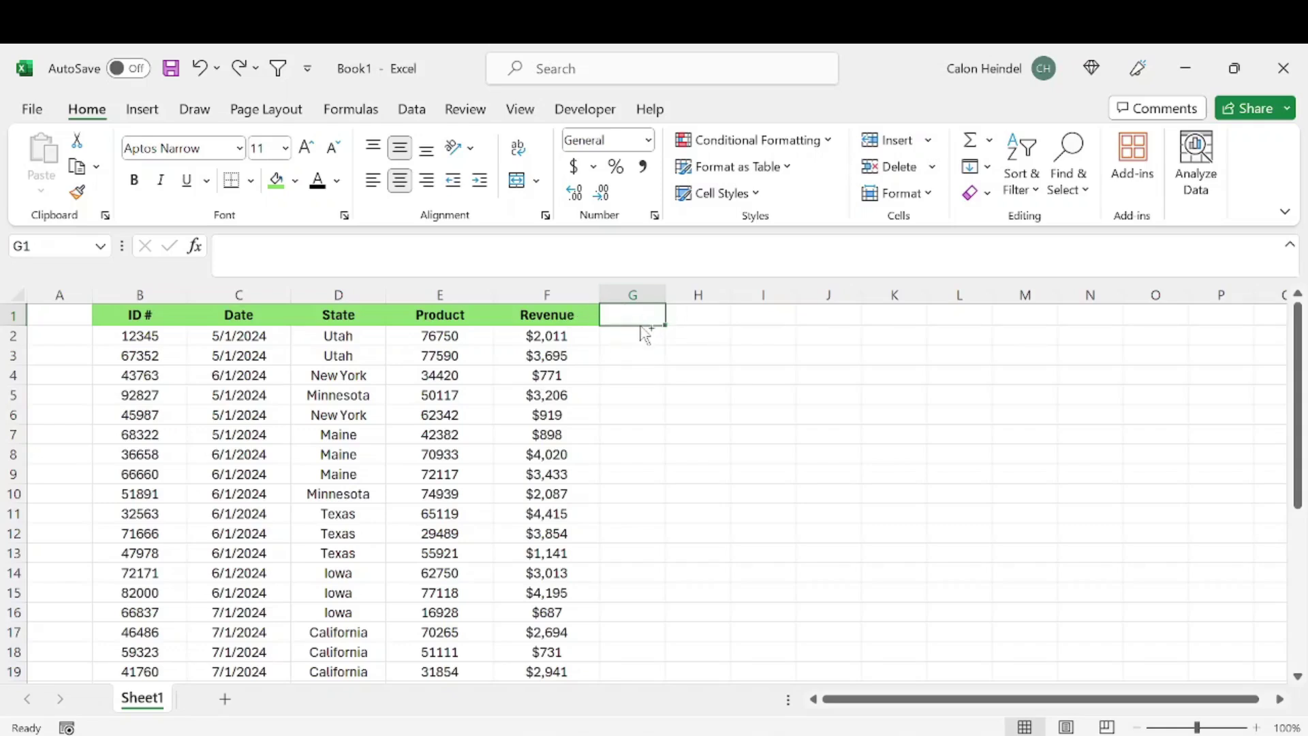
Copy the Revenue header into G1 with Ctrl+R and down through G2–G5 with Ctrl+D.
key("ctrl+r")
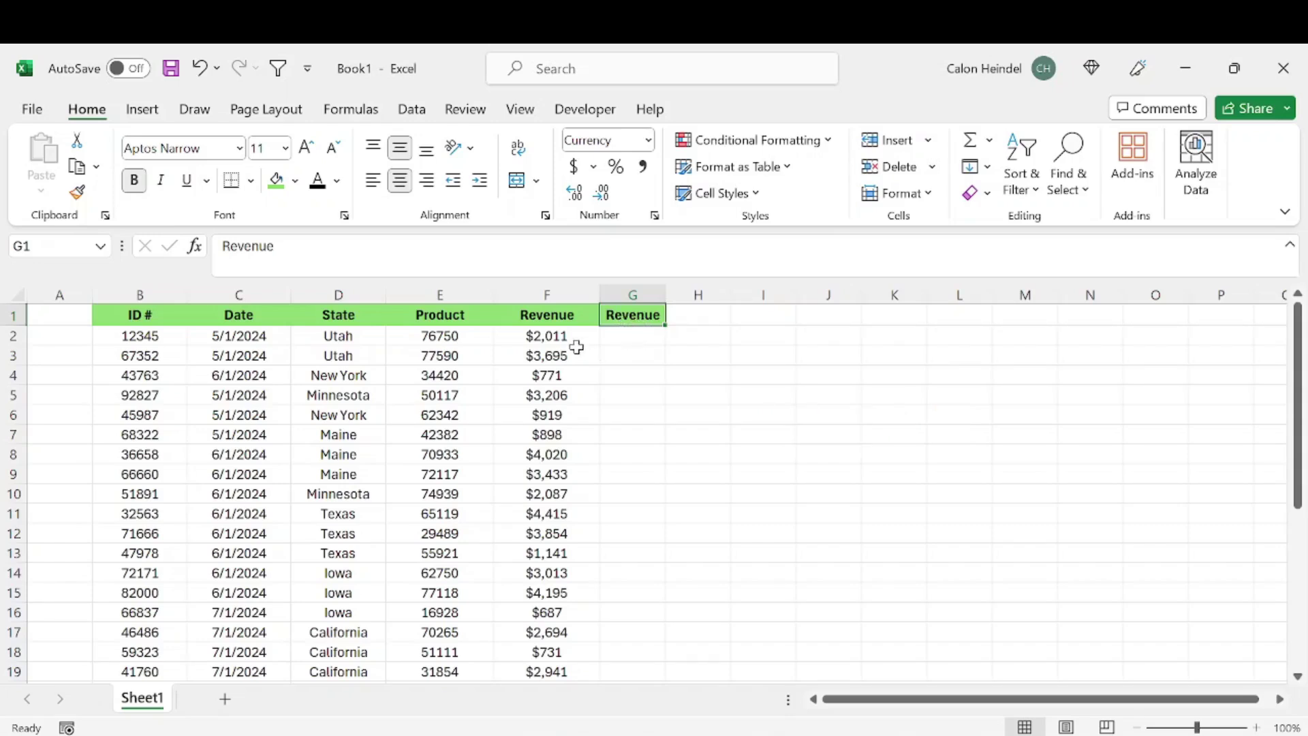
left_click(641, 337)
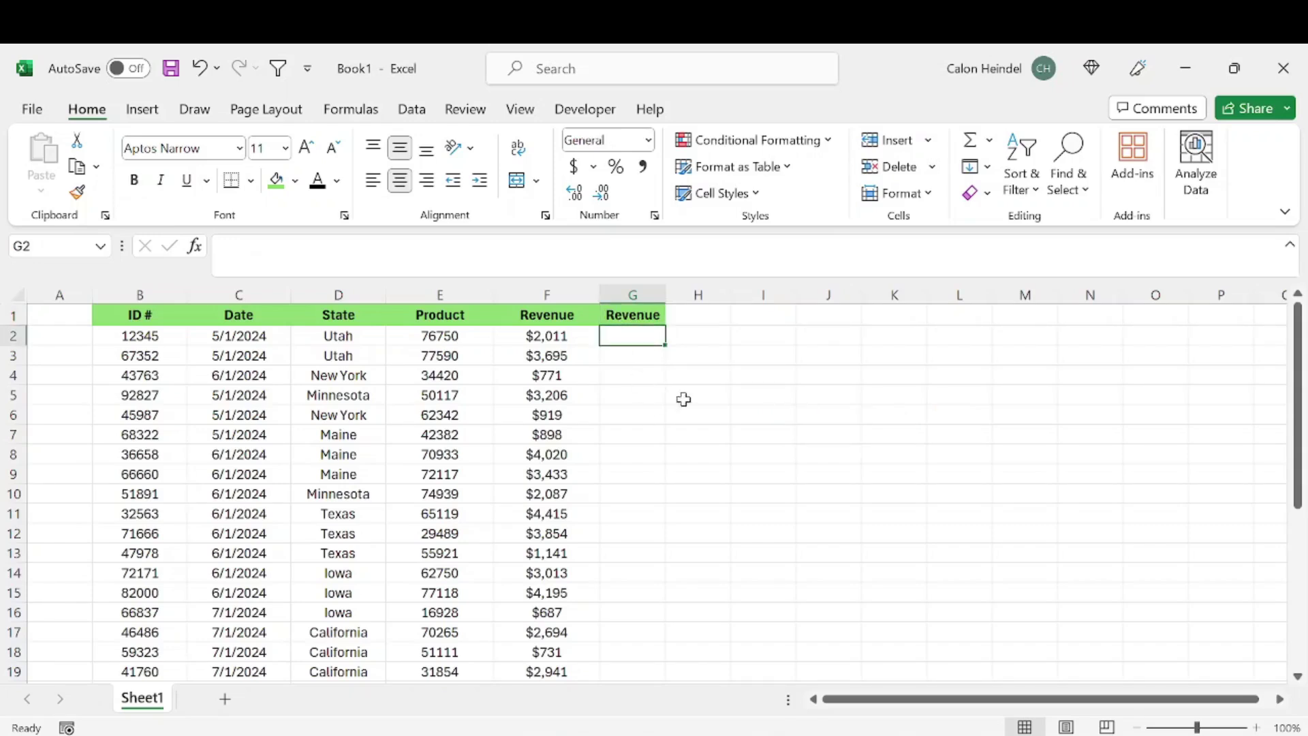
key("ctrl+d")
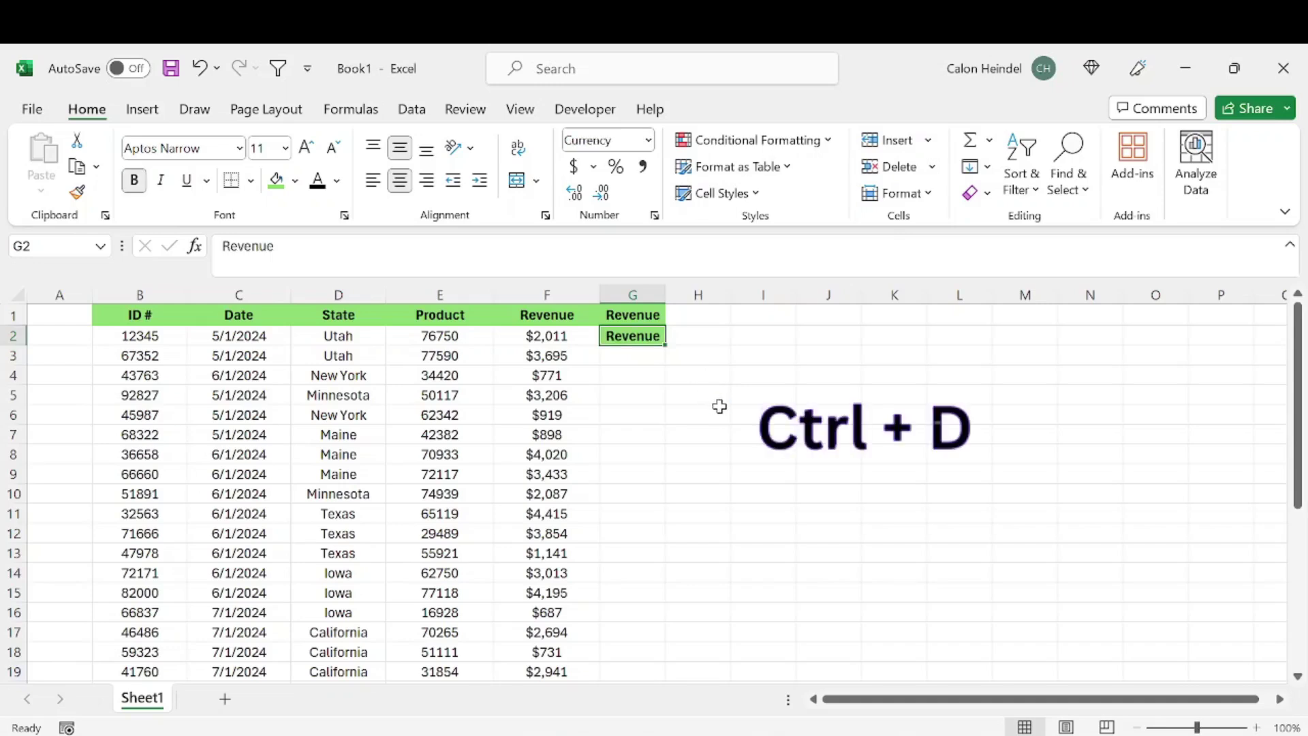
left_click(633, 357)
key("ctrl+d")
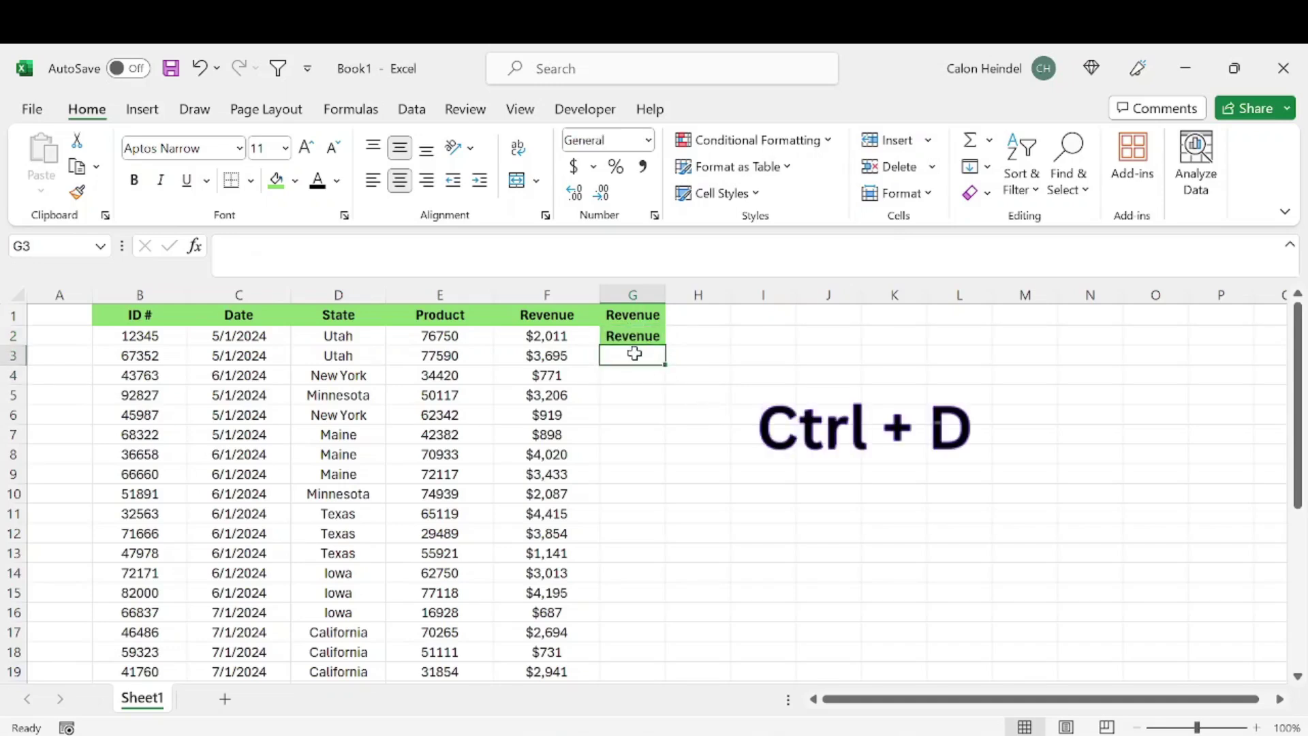
left_click(637, 376)
key("ctrl+d")
left_click(637, 395)
key("ctrl+d")
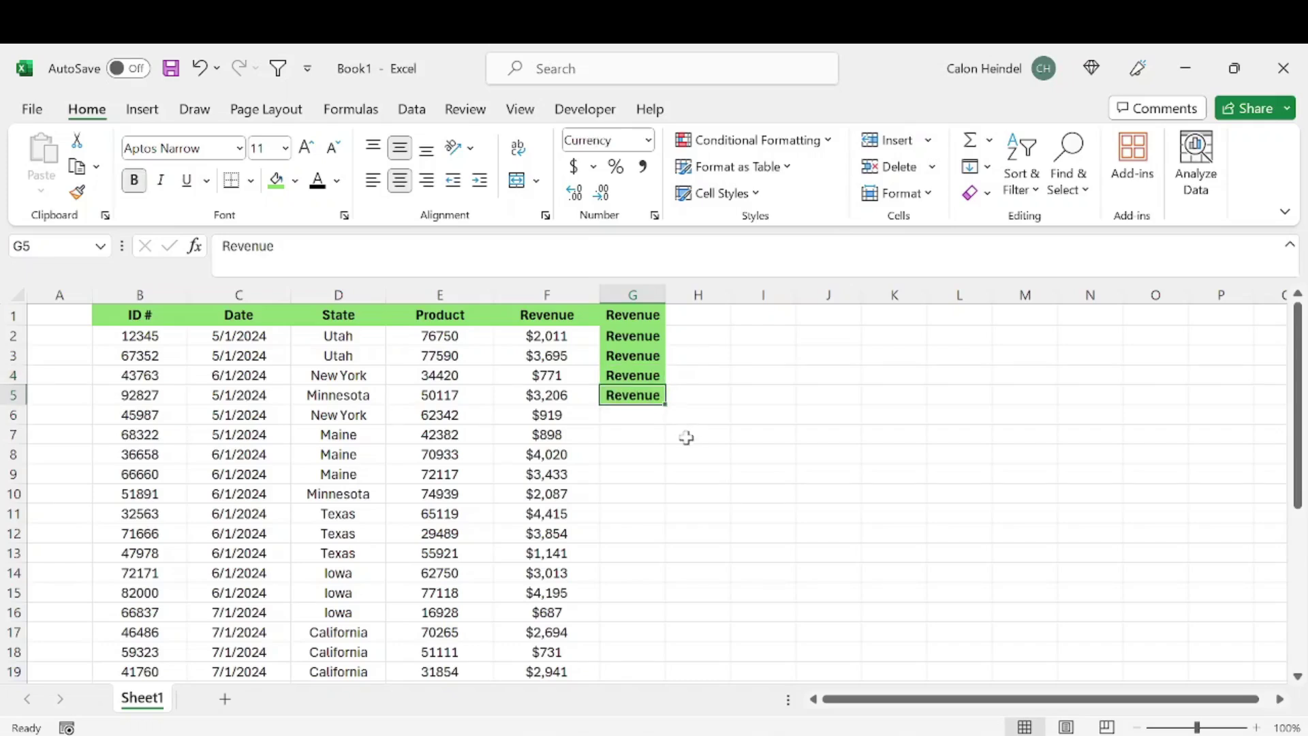
Copy the Revenue header across into H1 and I1 with Ctrl+R.
left_click(687, 308)
key("ctrl+r")
left_click(757, 312)
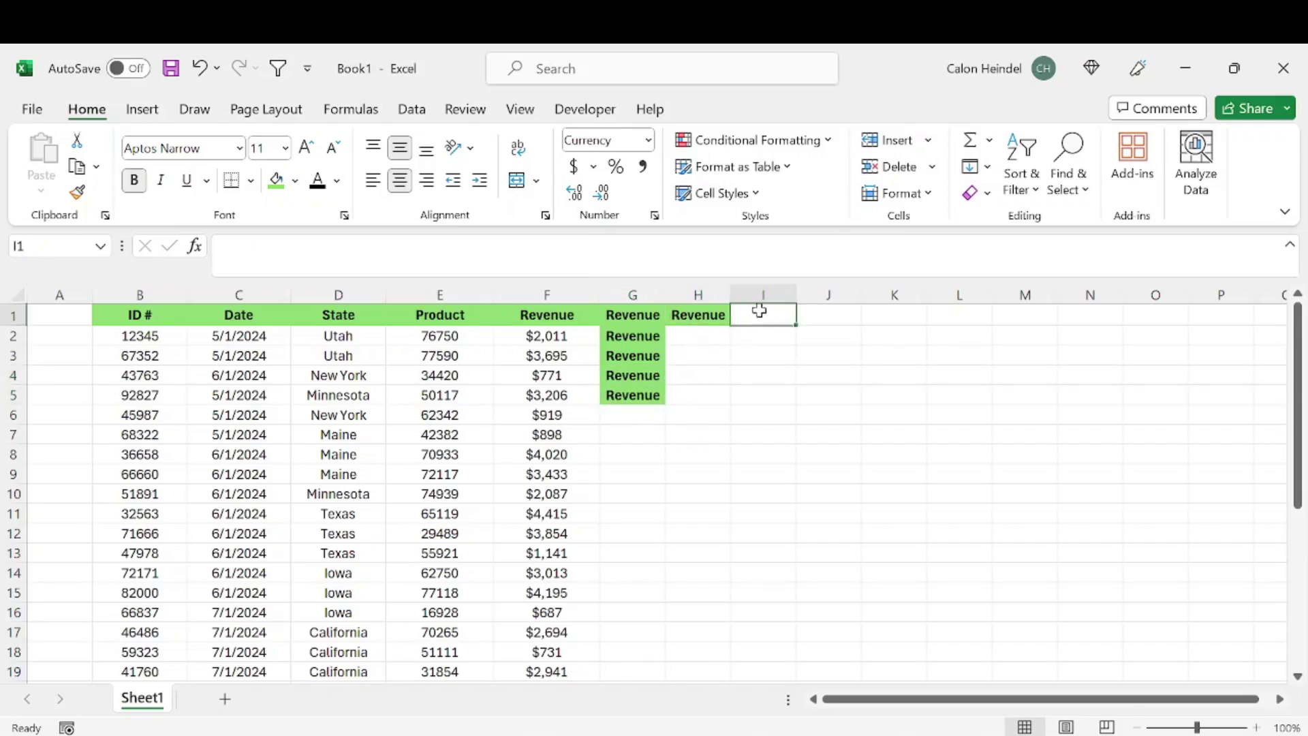
key("ctrl+r")
left_click(710, 375)
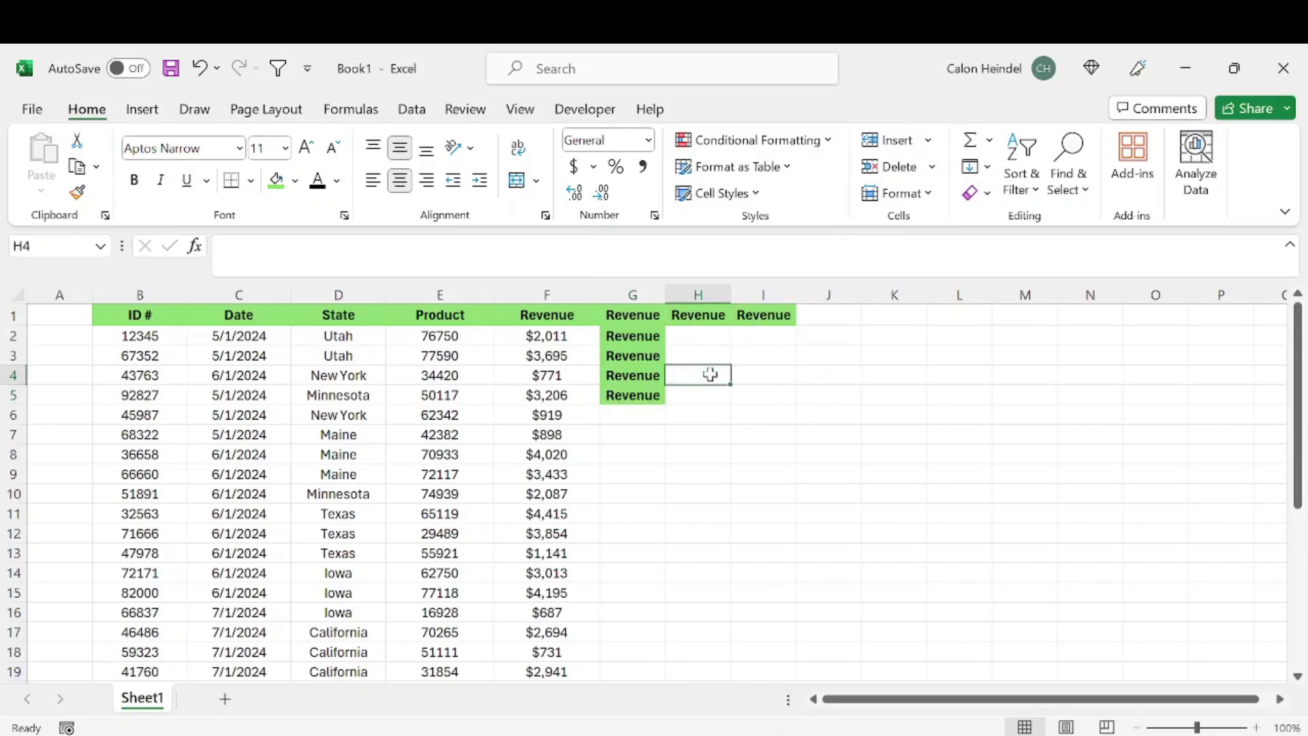
Insert a blank column before Revenue and select Product cells E1:E12.
left_click(502, 336)
key("ctrl+shift+plus")
left_click_drag(441, 313, 466, 548)
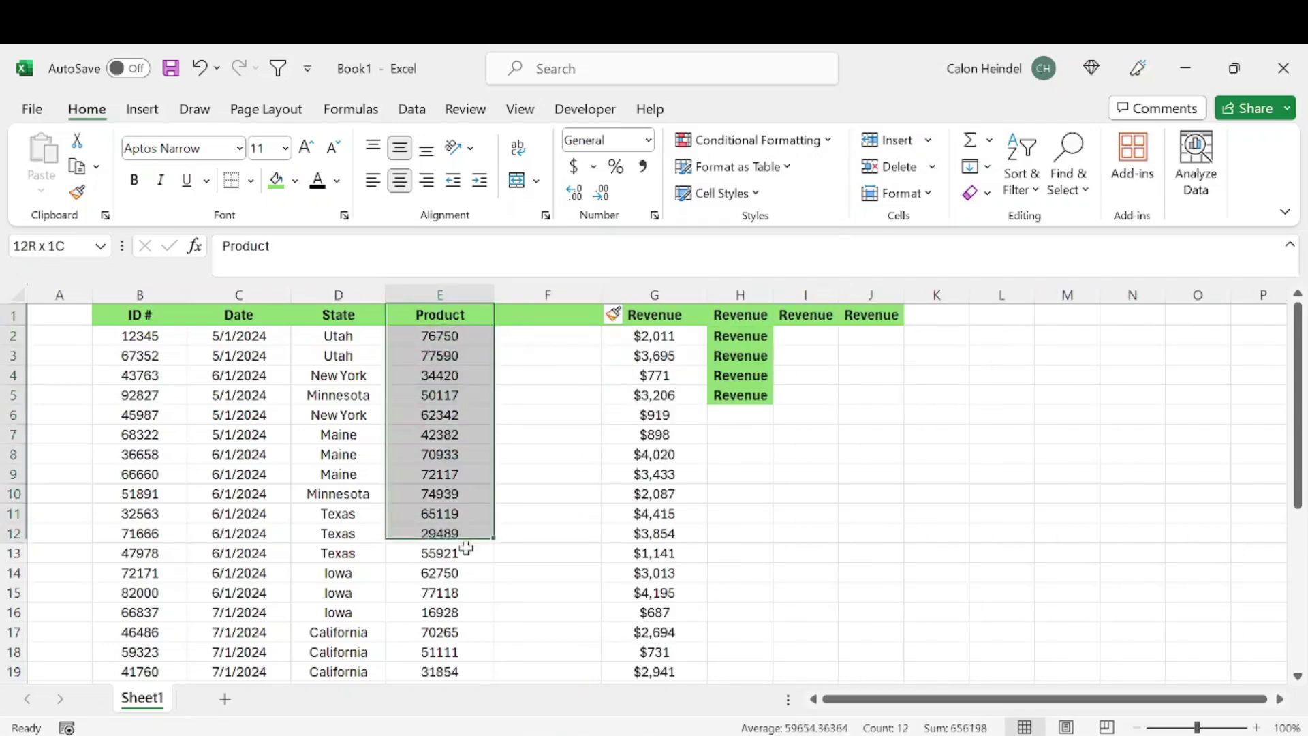
Enter 767 in F2 and 775 in F3 beside the first two Product numbers.
left_click(547, 434)
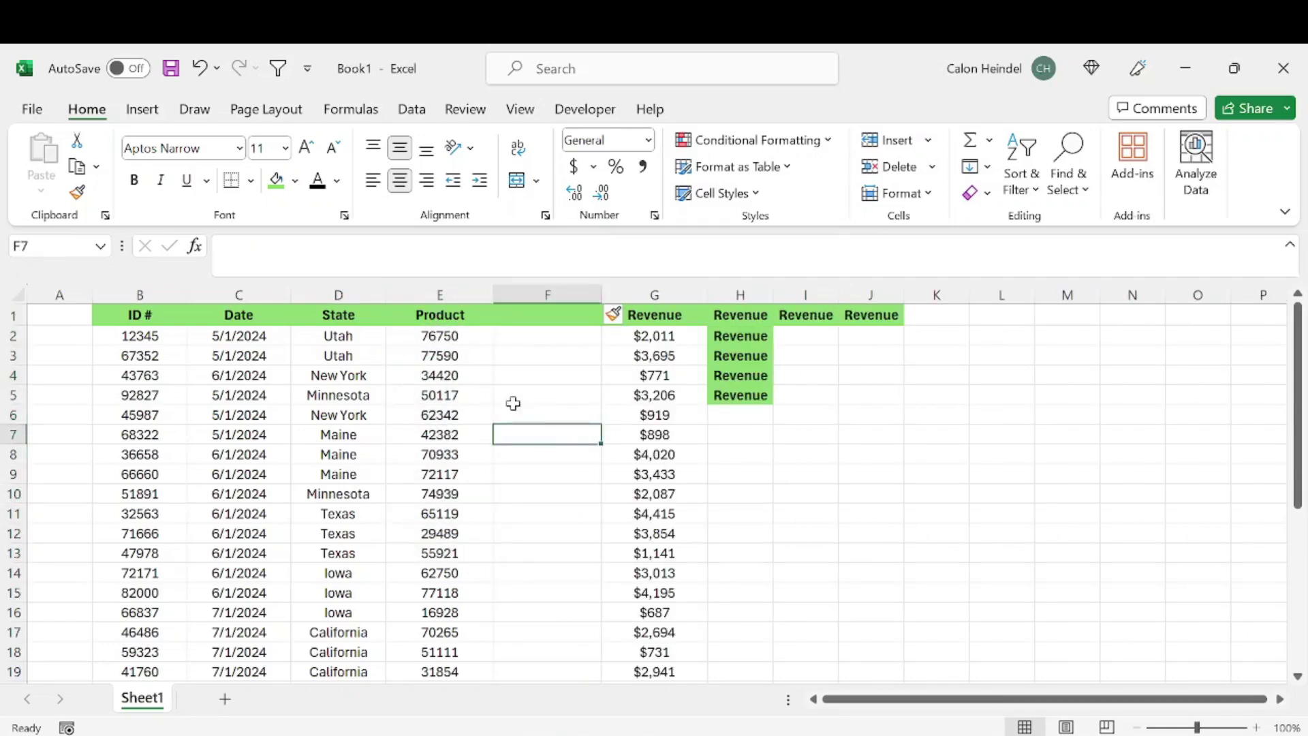
left_click(461, 291)
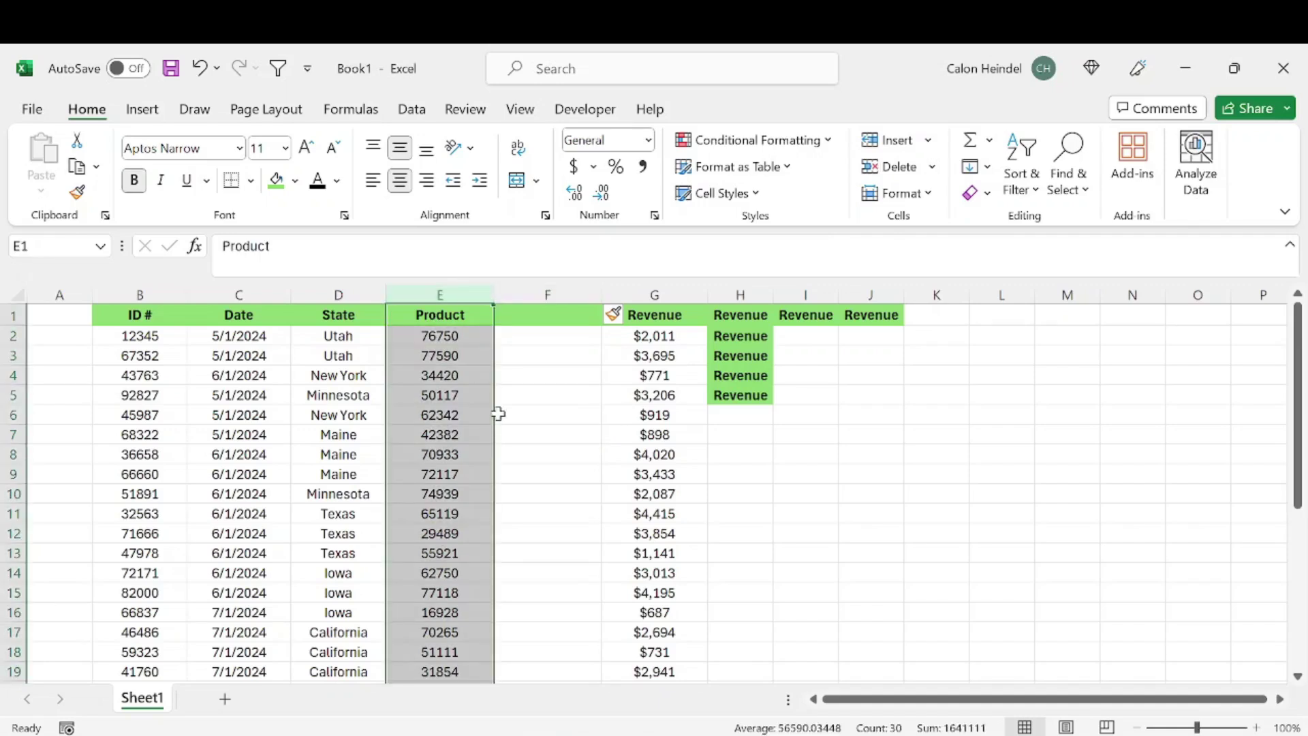
left_click(468, 339)
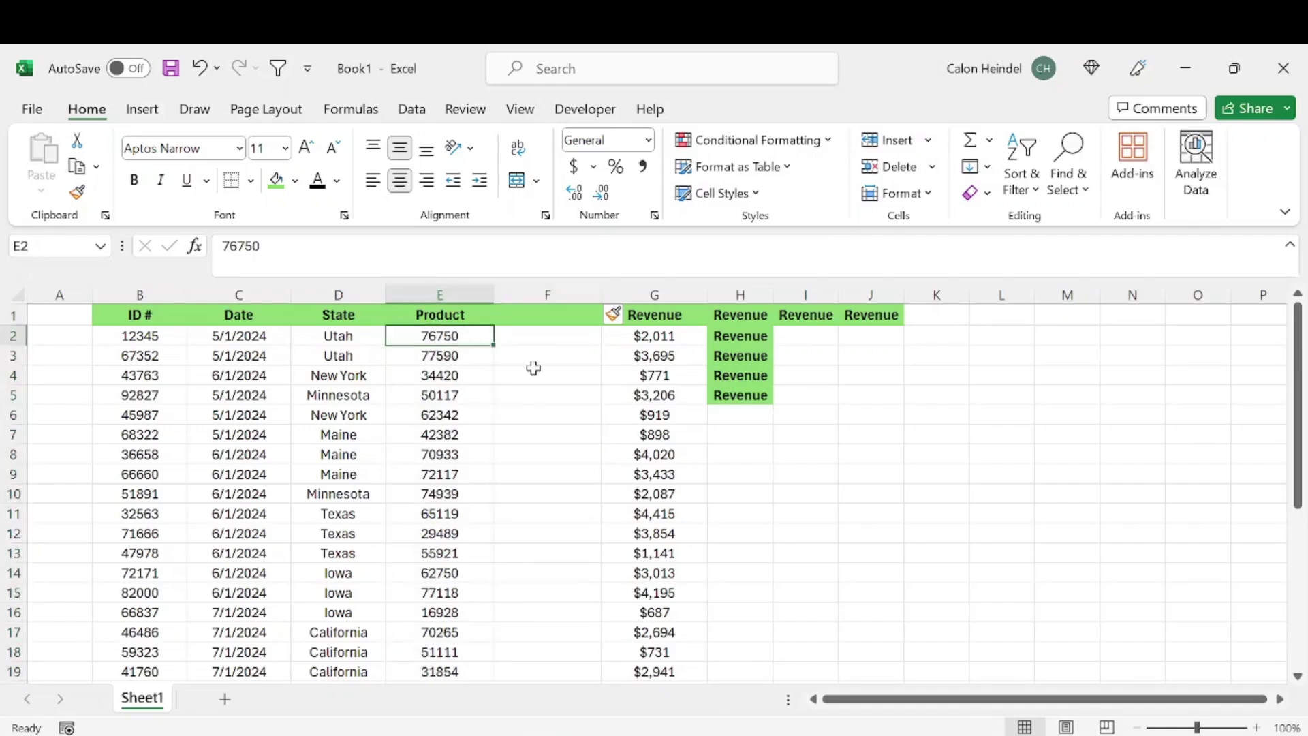
key("Tab")
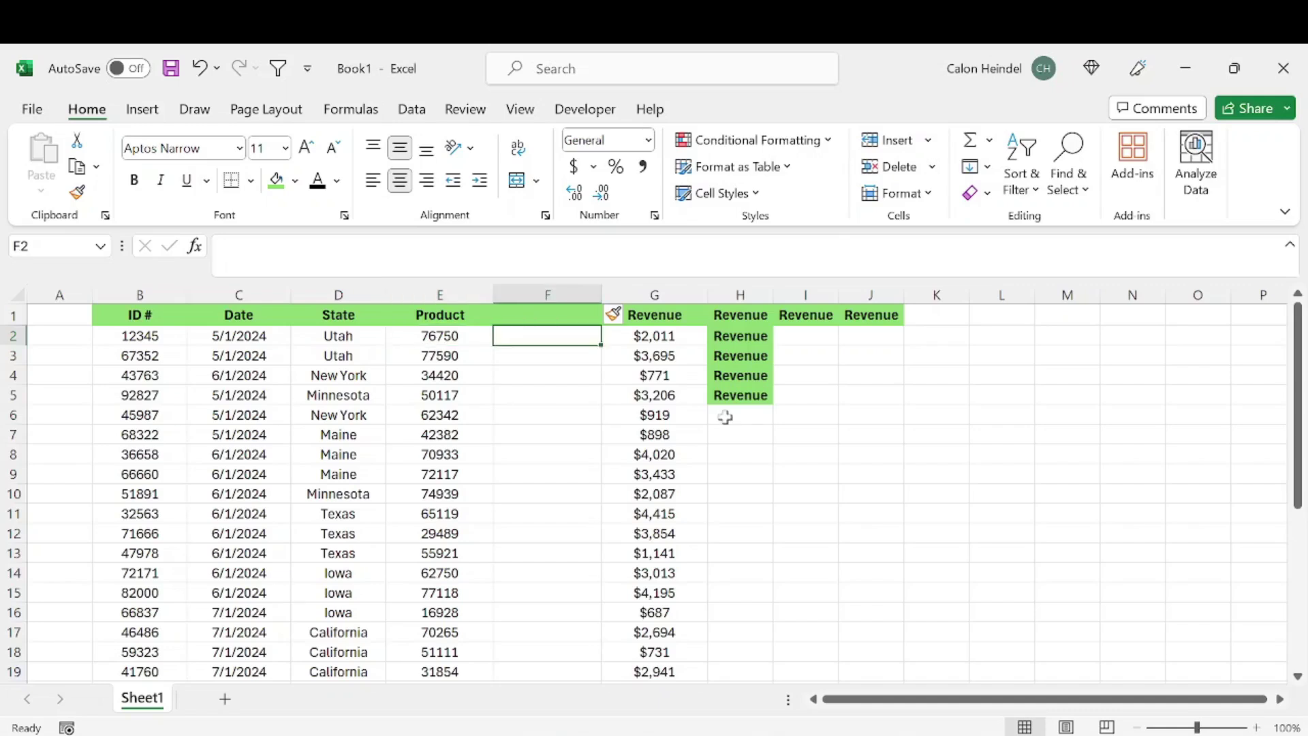
type("767")
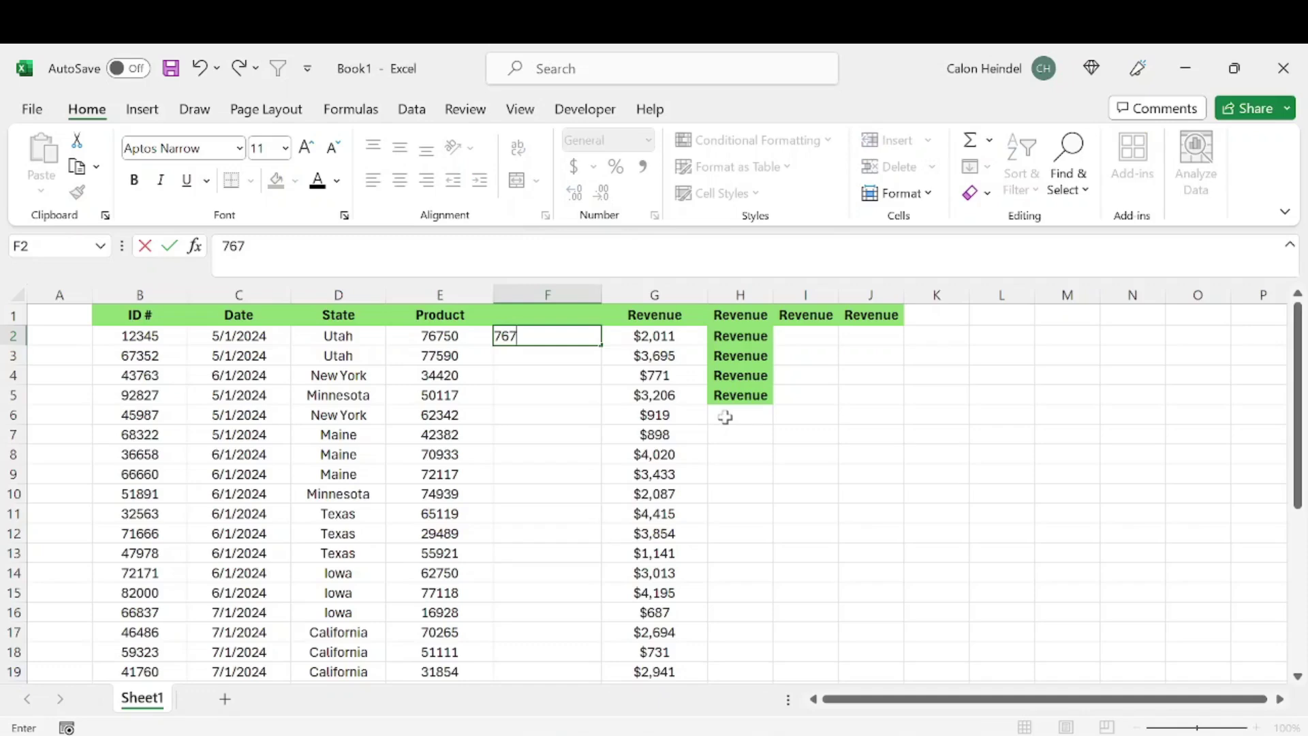
key("Return")
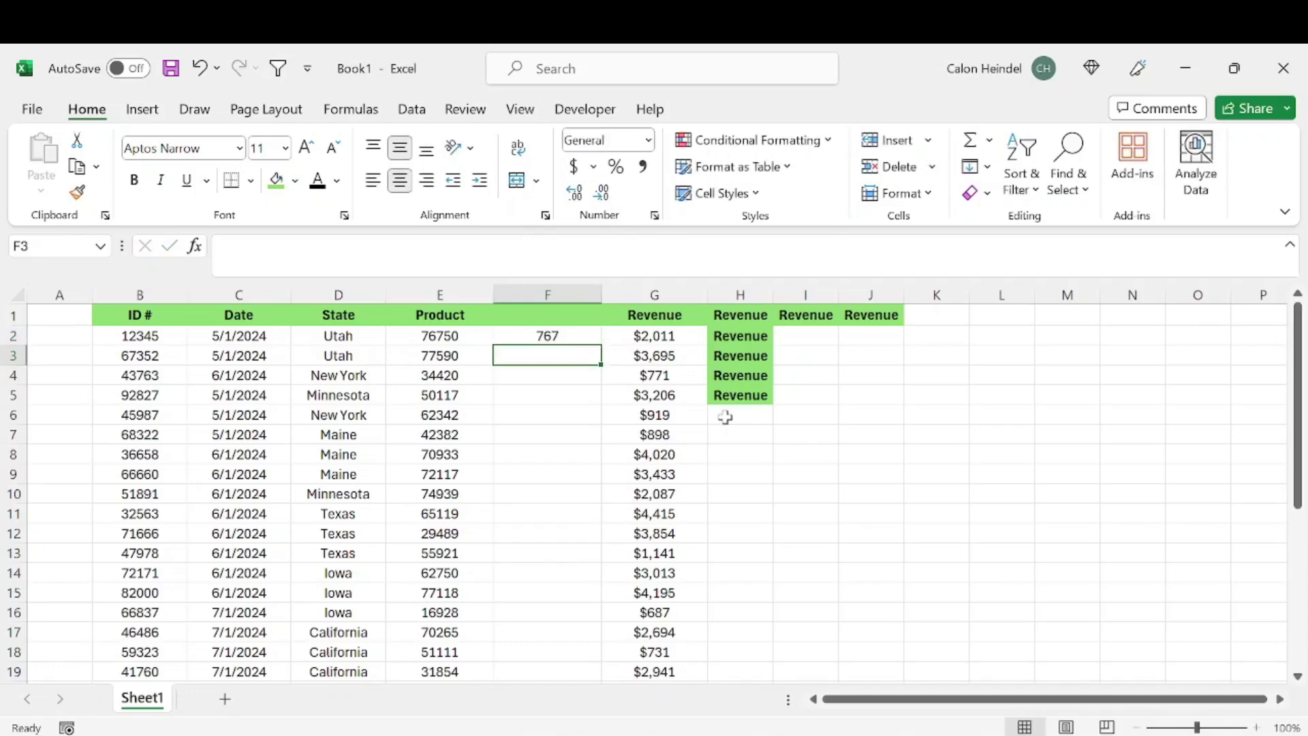
type("775")
key("Return")
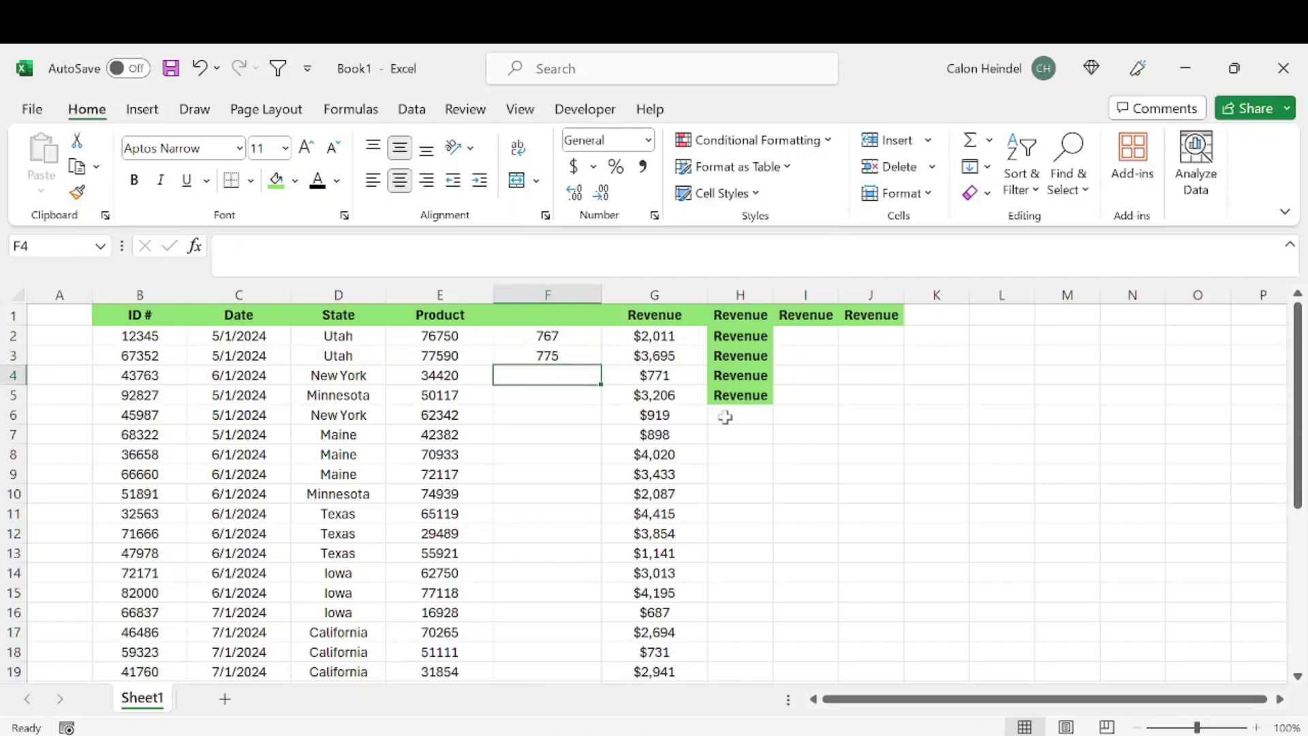
Flash Fill column F from F4 with Ctrl+E and check the three-digit prefixes down to row 30.
key("ctrl+e")
left_click(599, 473)
scroll(578, 411, "down", 8)
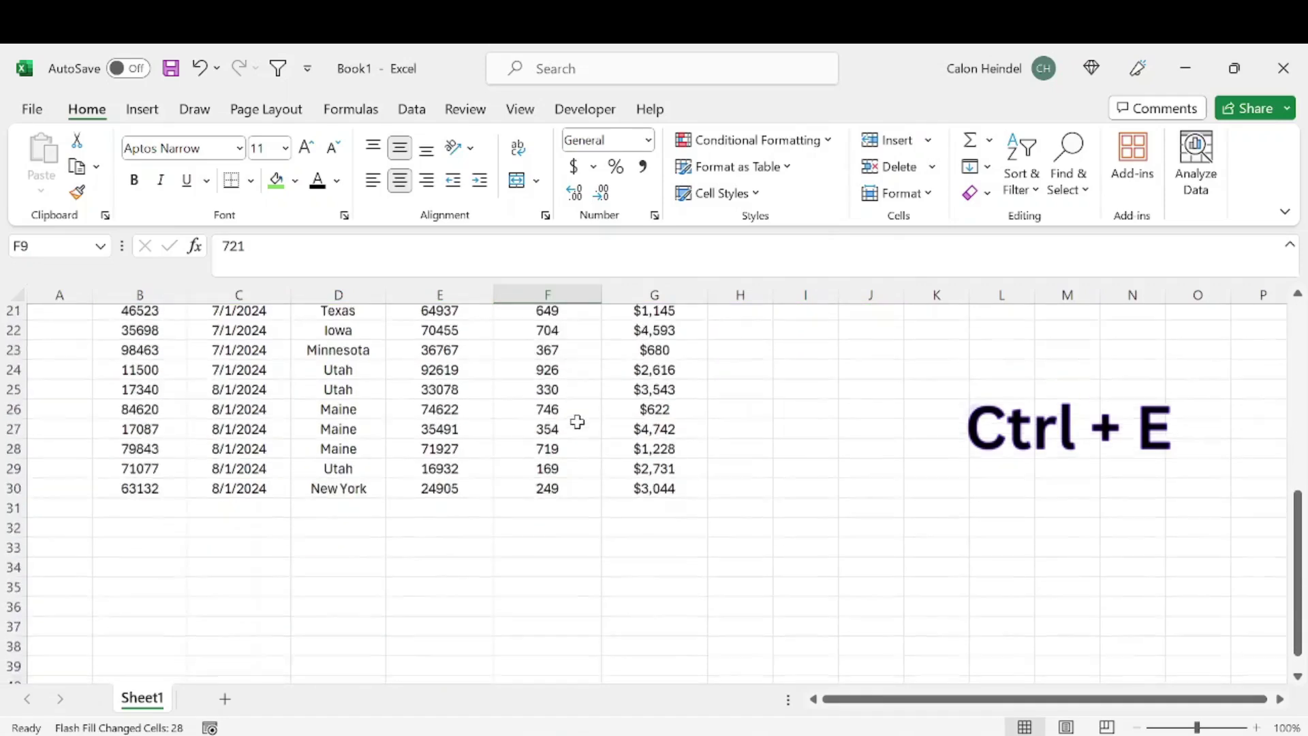
scroll(518, 415, "up", 8)
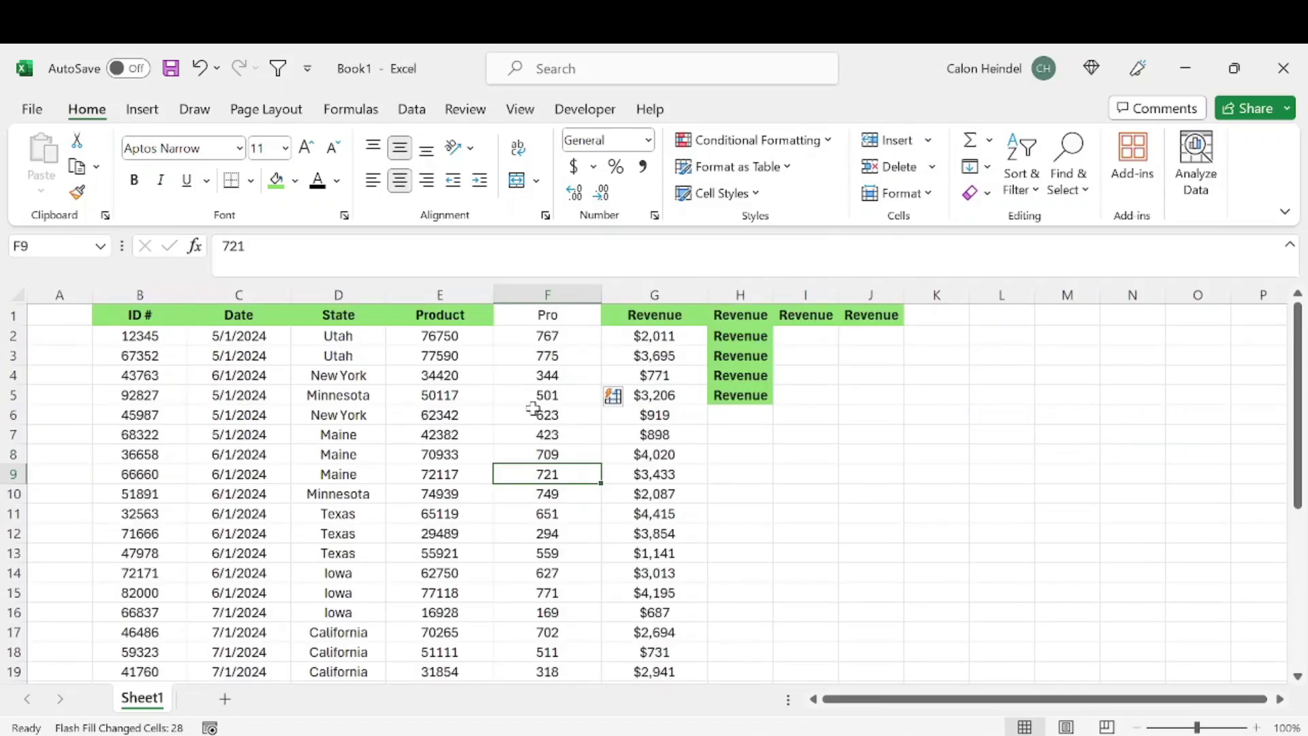
left_click_drag(545, 356, 543, 584)
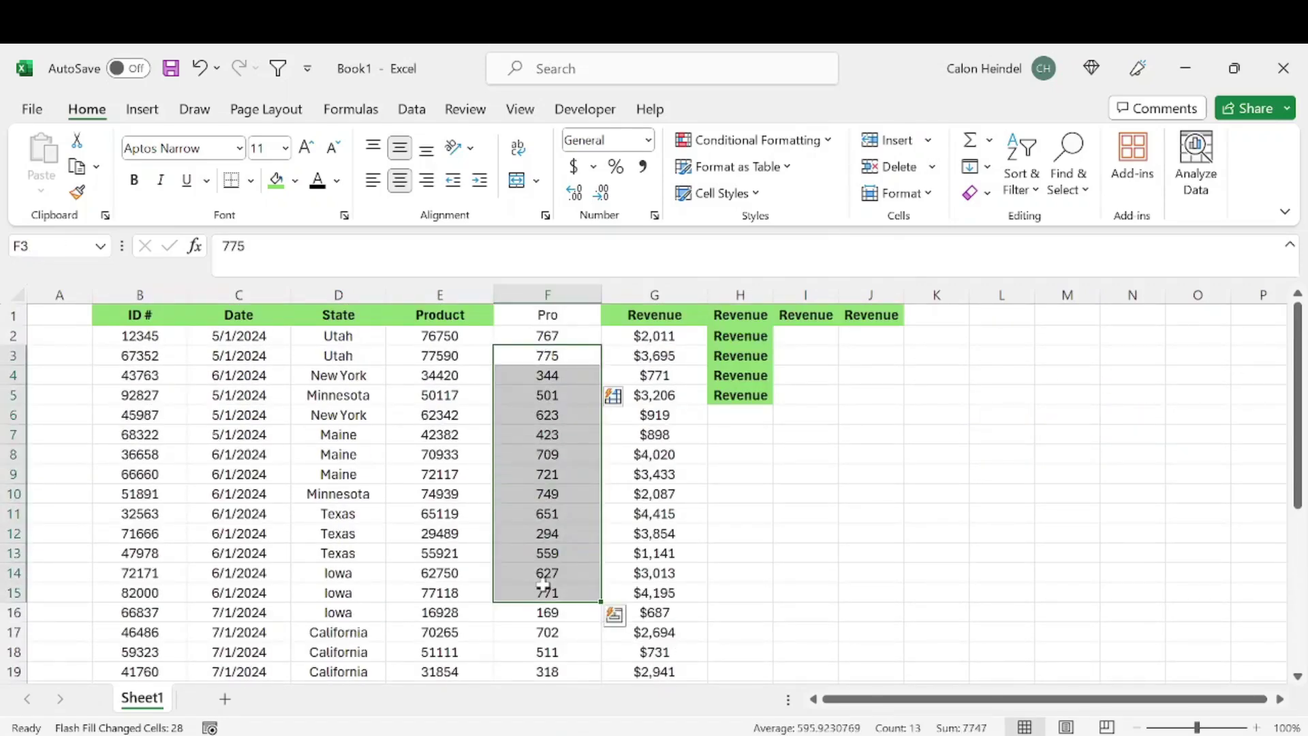
left_click(543, 584)
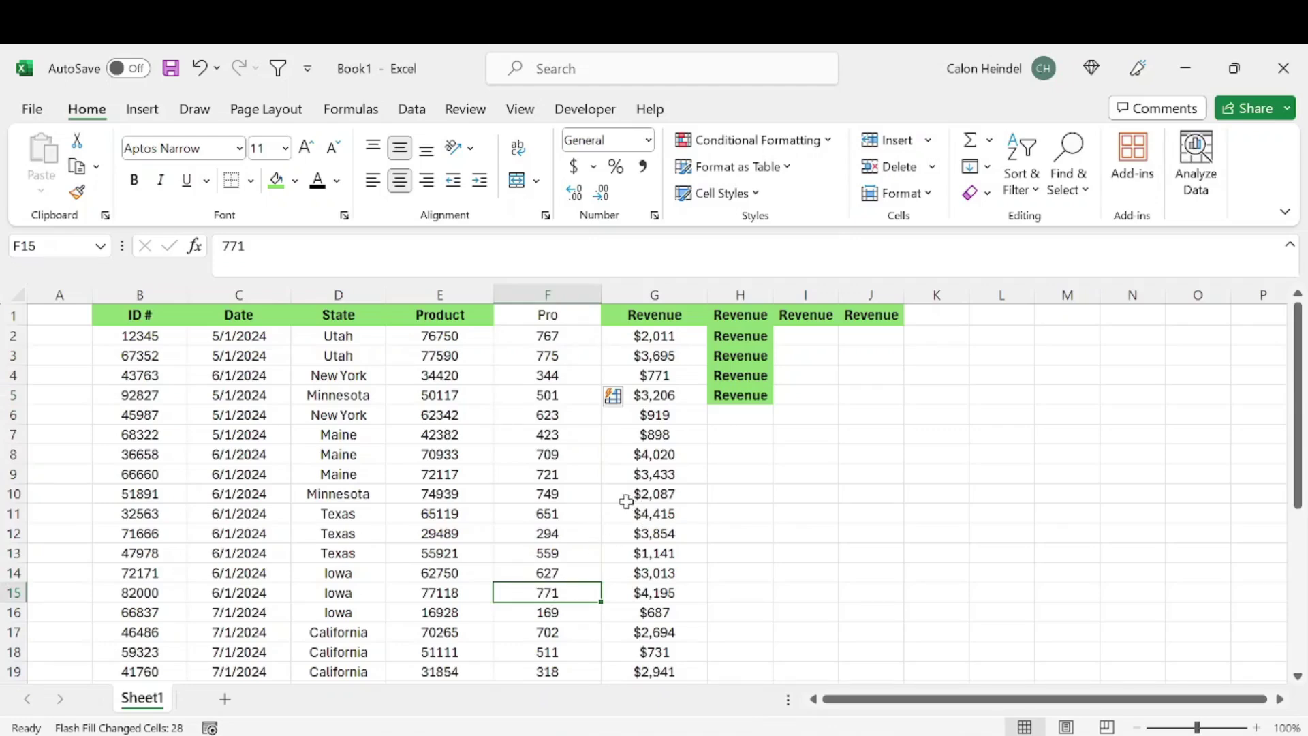
scroll(626, 502, "down", 6)
Pick Minnesota for cell D31 from the Alt+Down list of existing states.
left_click(346, 550)
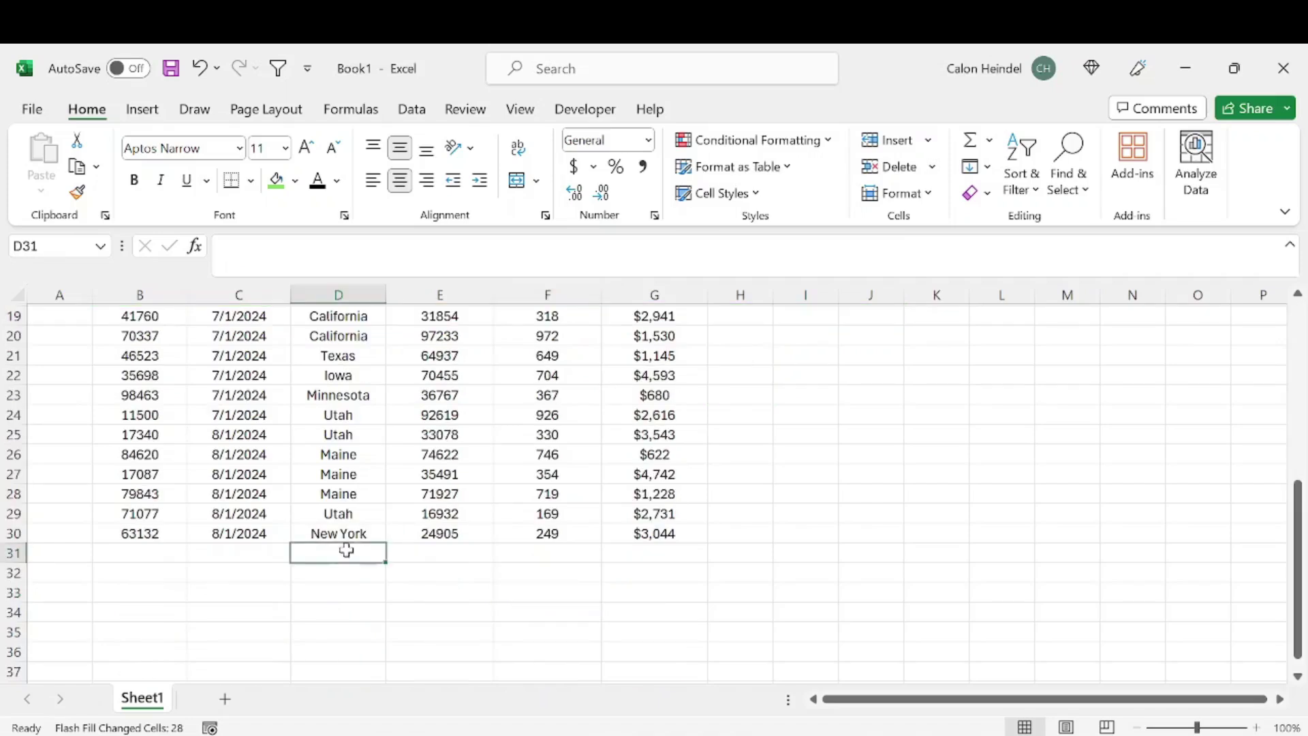
left_click_drag(133, 563, 672, 534)
left_click(262, 565)
left_click(360, 550)
scroll(379, 408, "up", 6)
scroll(375, 422, "down", 8)
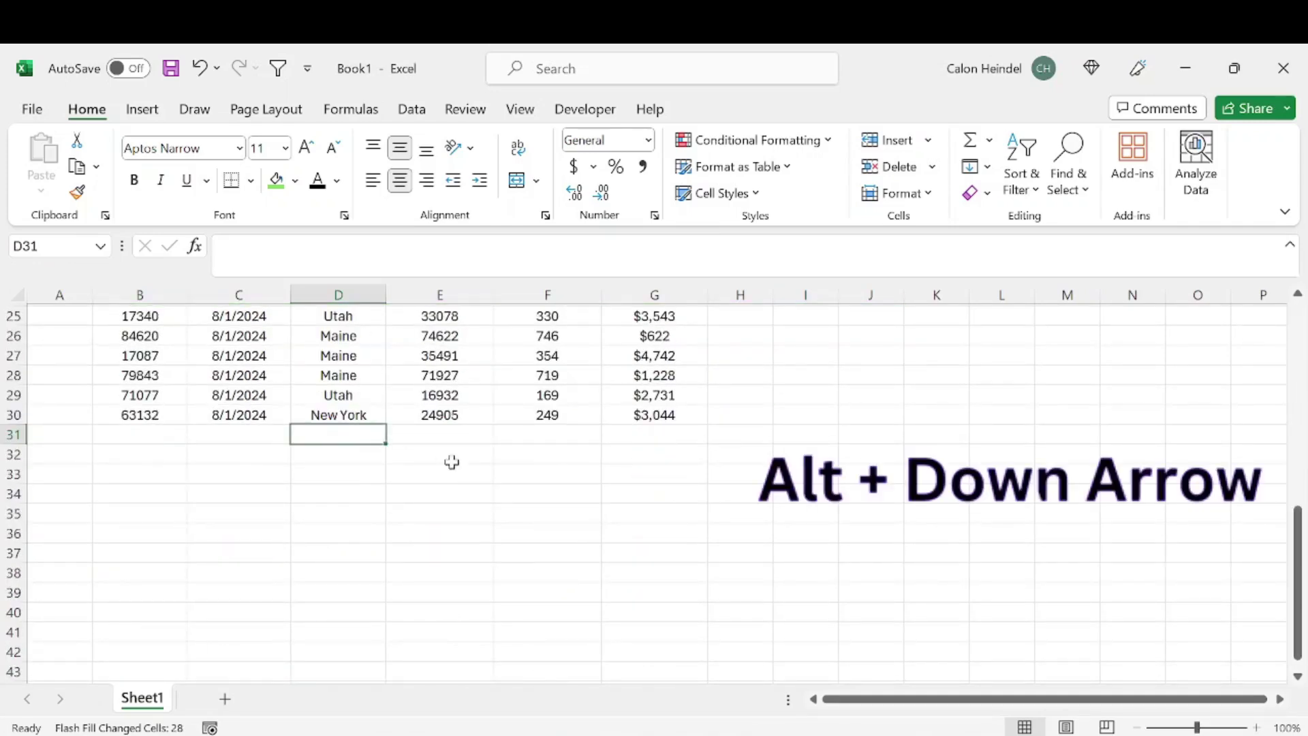
key("alt+Down")
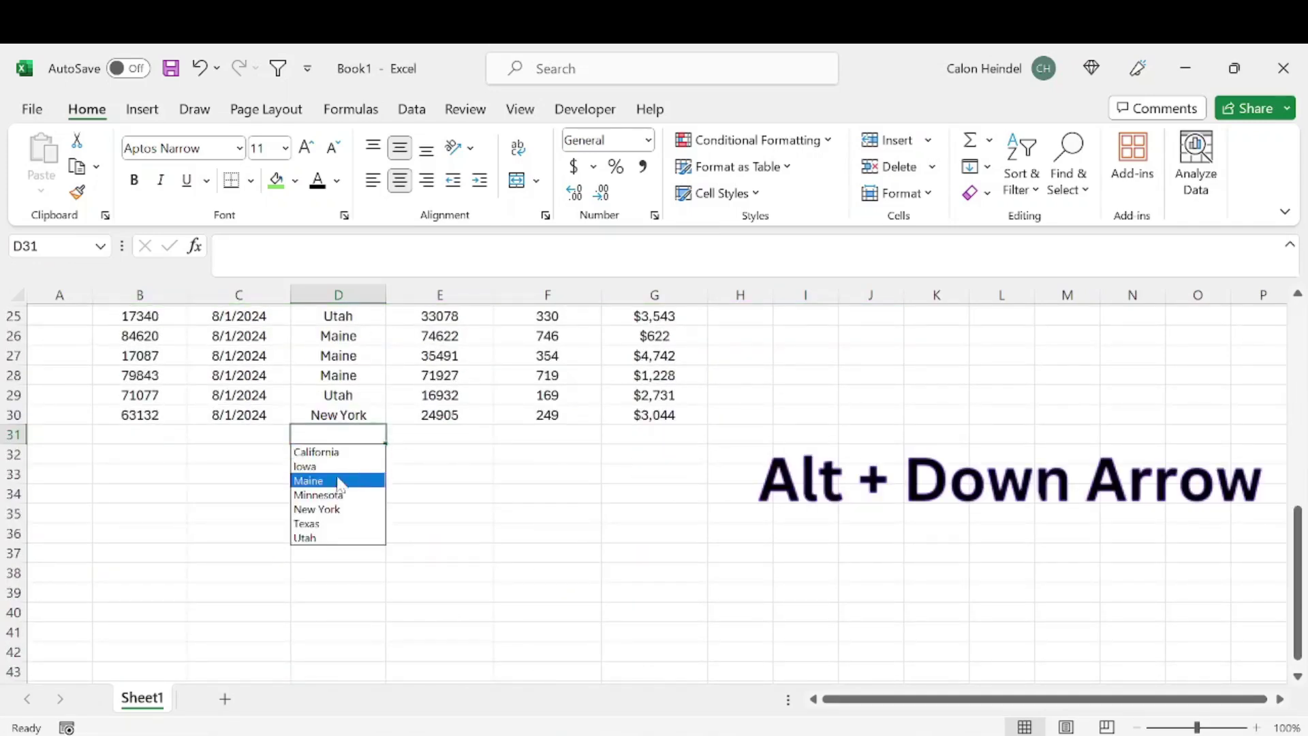
scroll(384, 381, "up", 8)
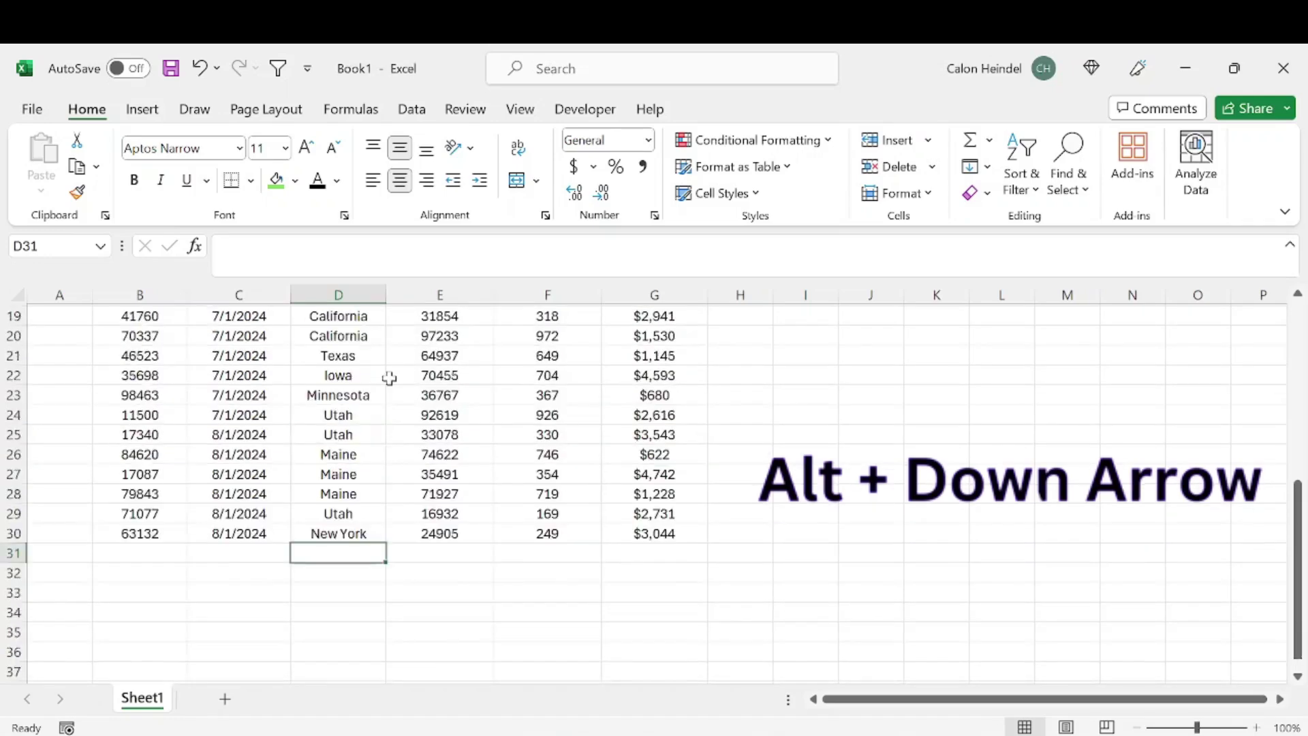
scroll(389, 399, "down", 4)
scroll(390, 400, "down", 3)
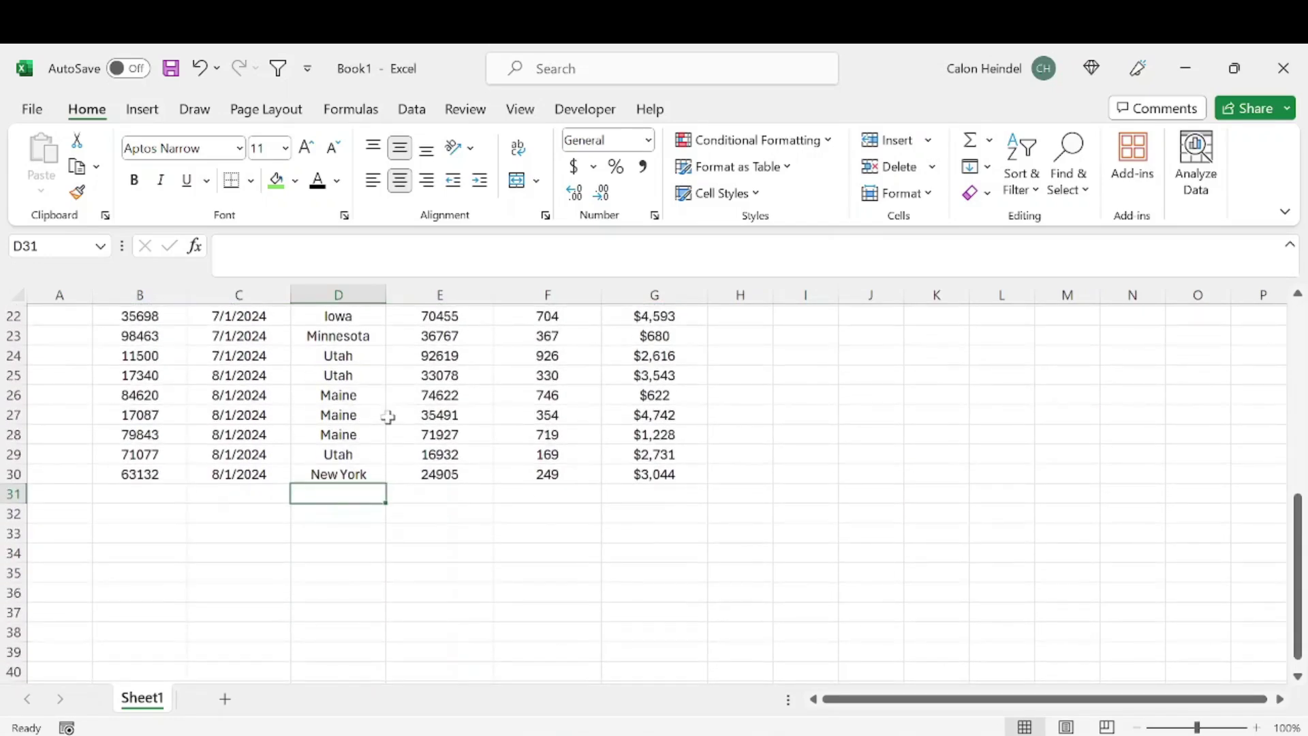
key("alt+Down")
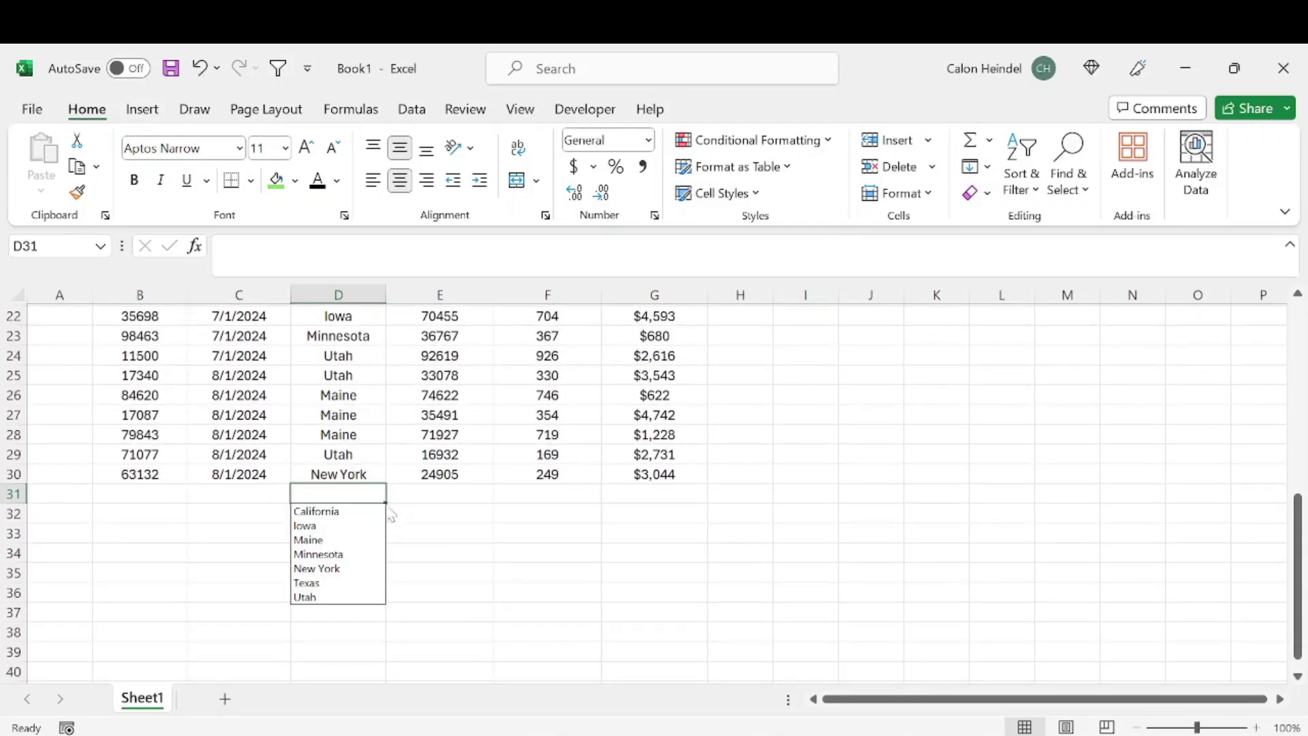
left_click(341, 553)
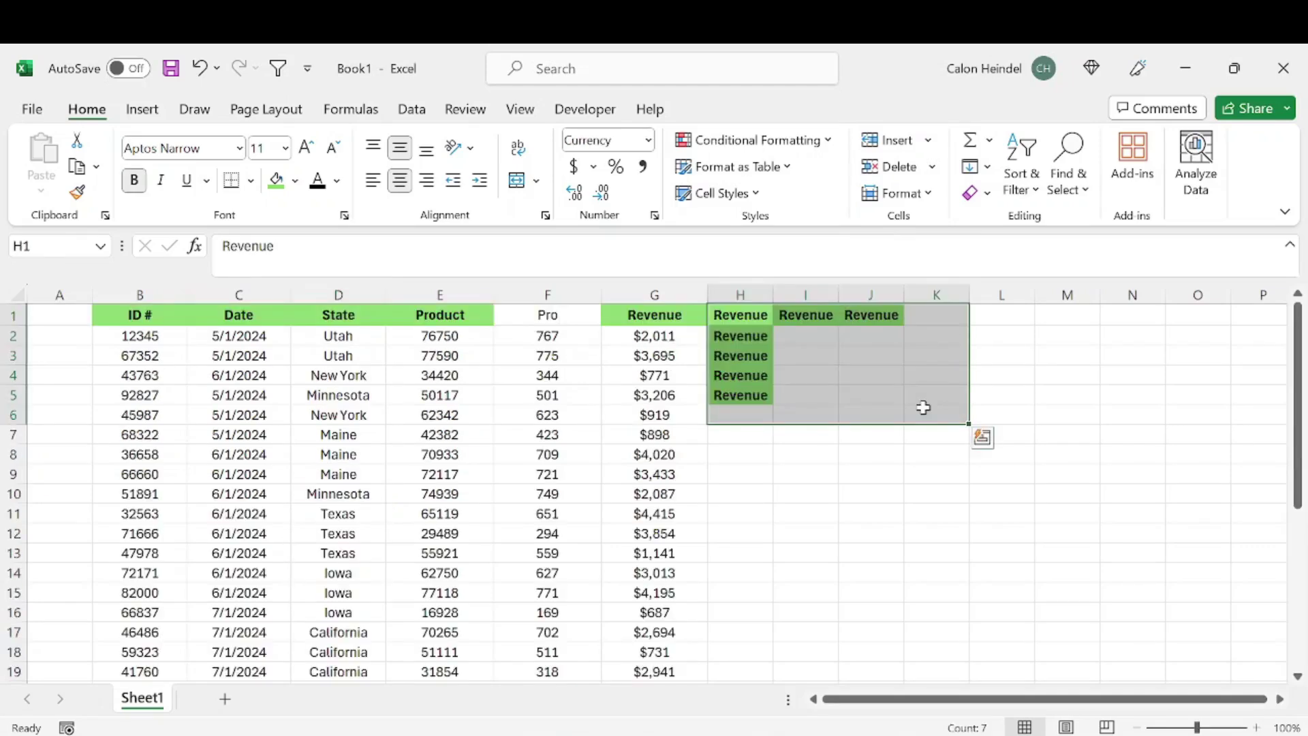
key("Delete")
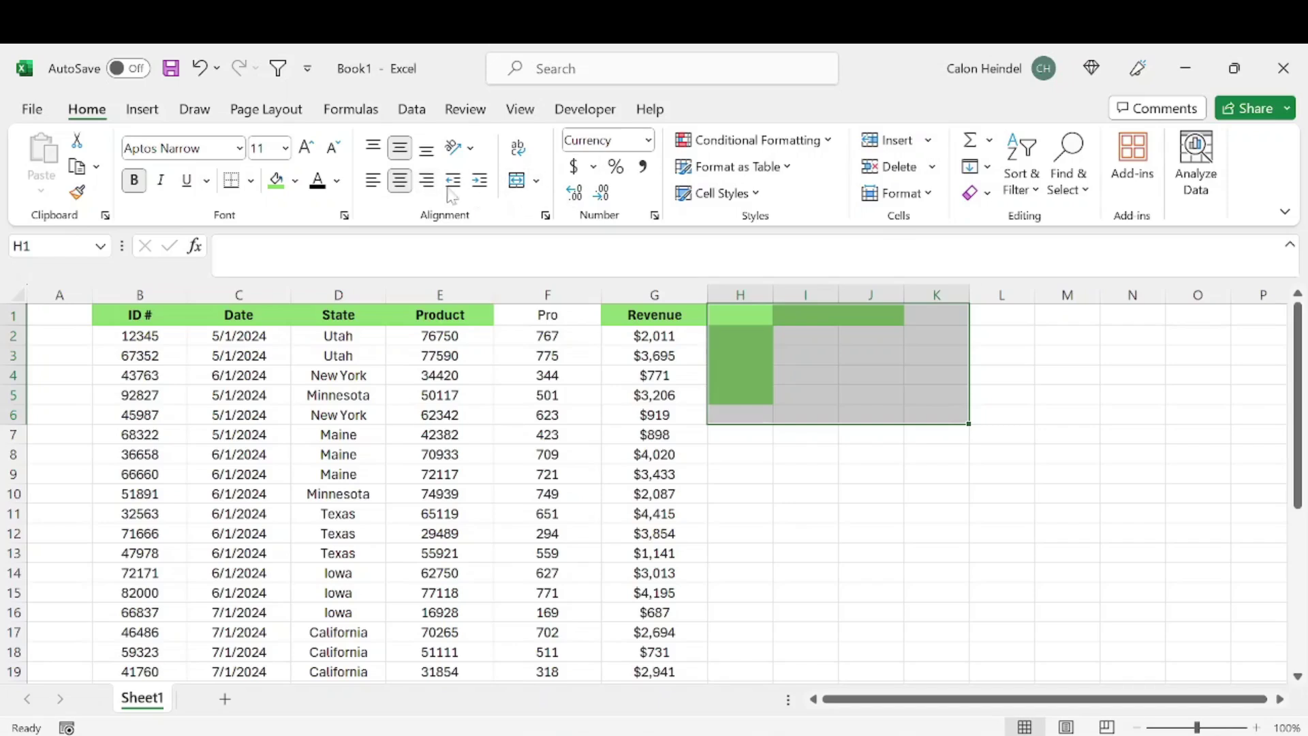
Set H1:K6 to No Fill and enter a trial =G2*3 formula in H2.
left_click(295, 180)
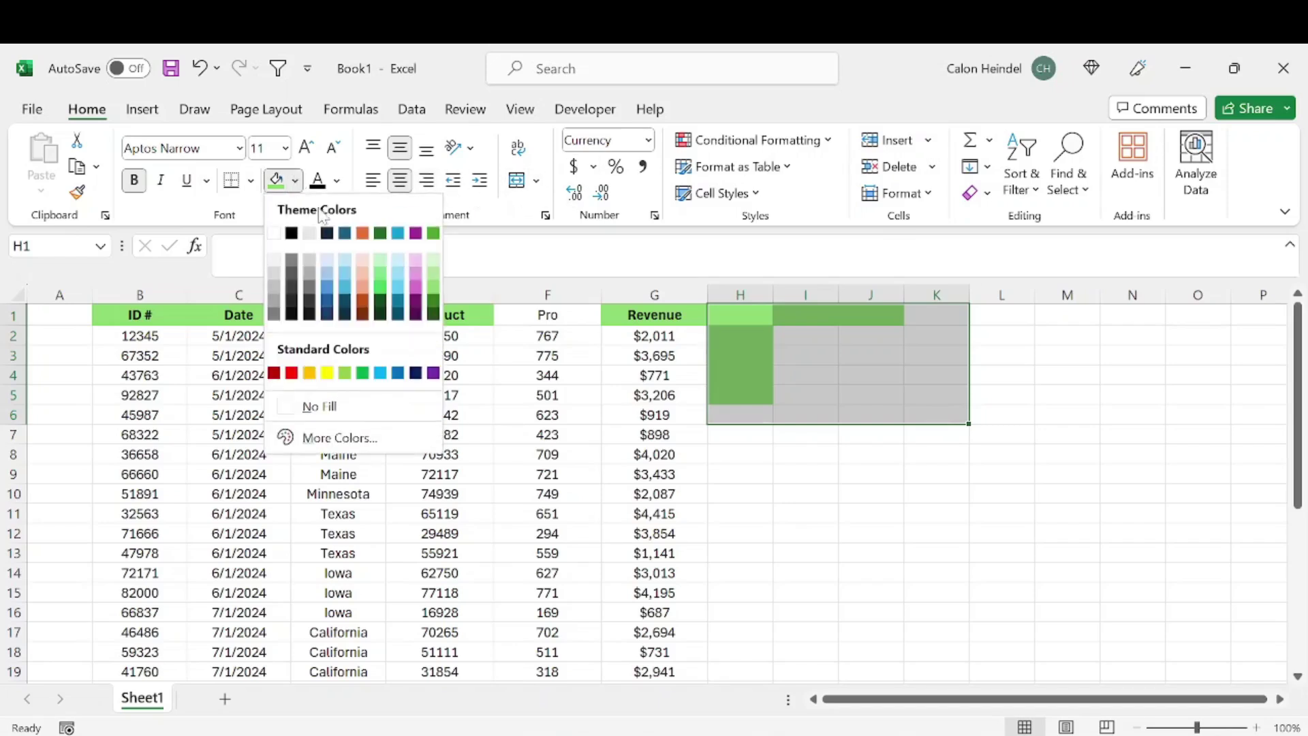
left_click(317, 408)
key("Down")
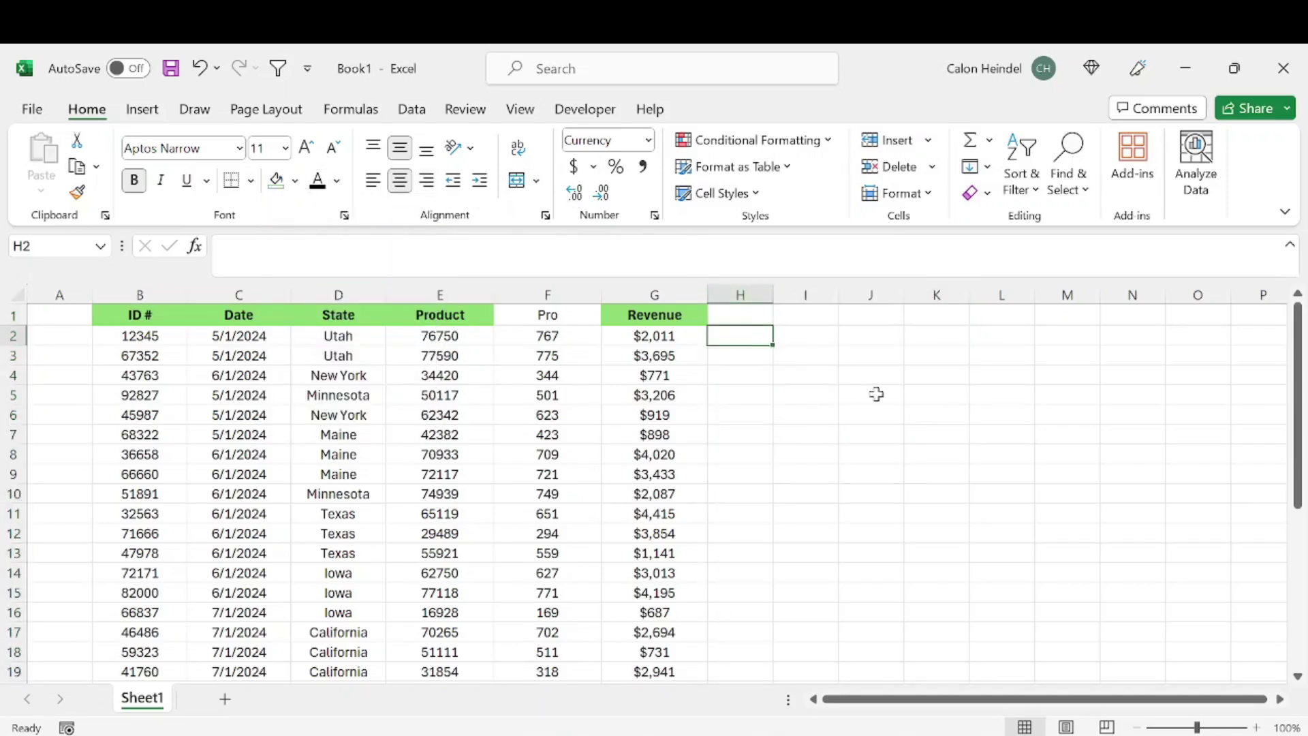
type("=")
key("Left")
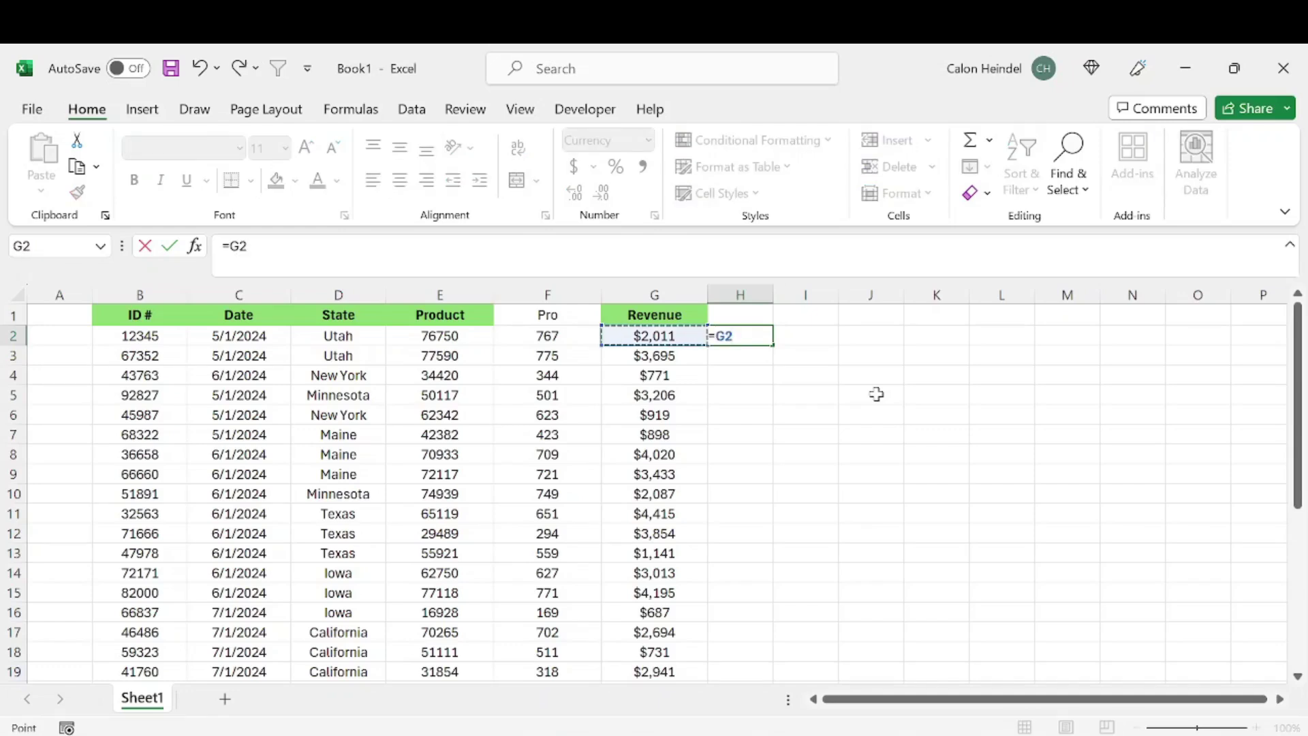
type("*3")
key("shift+Return")
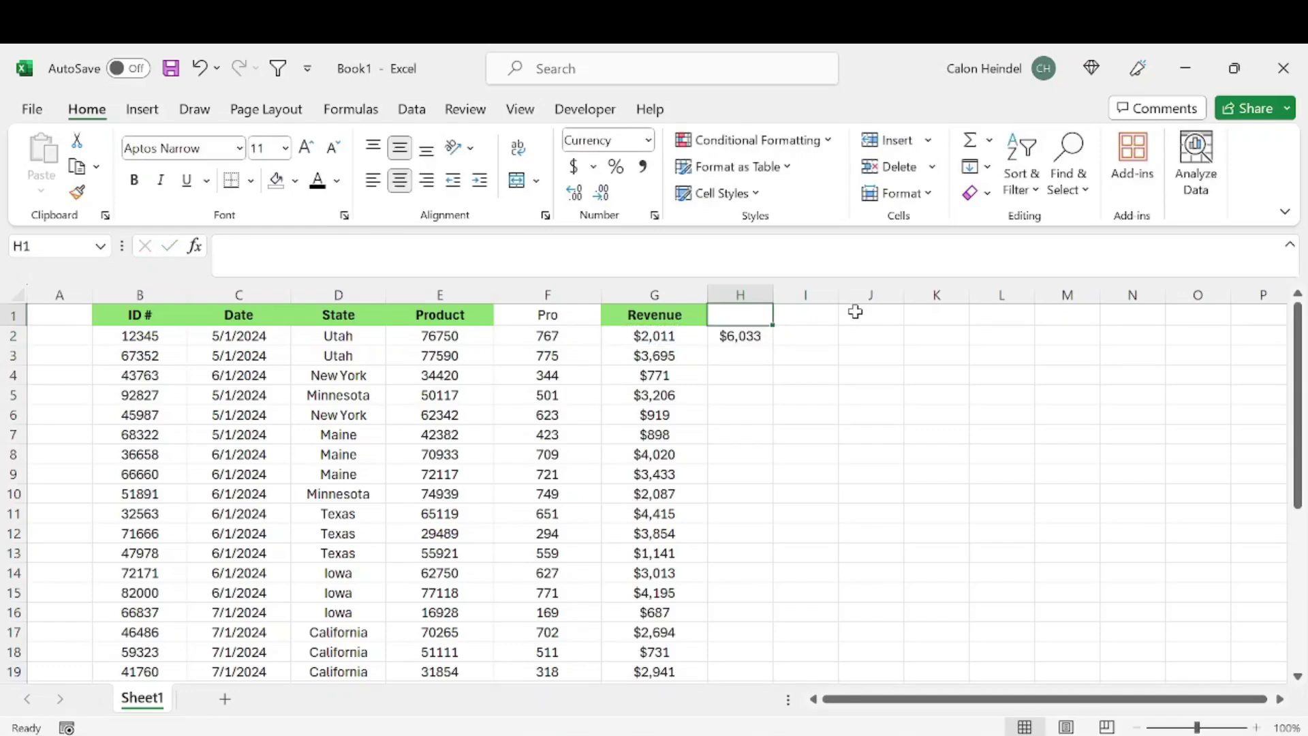
Put 4 in H1, enter =G2*H1 in H2, and copy it down column H.
type("4")
key("Return")
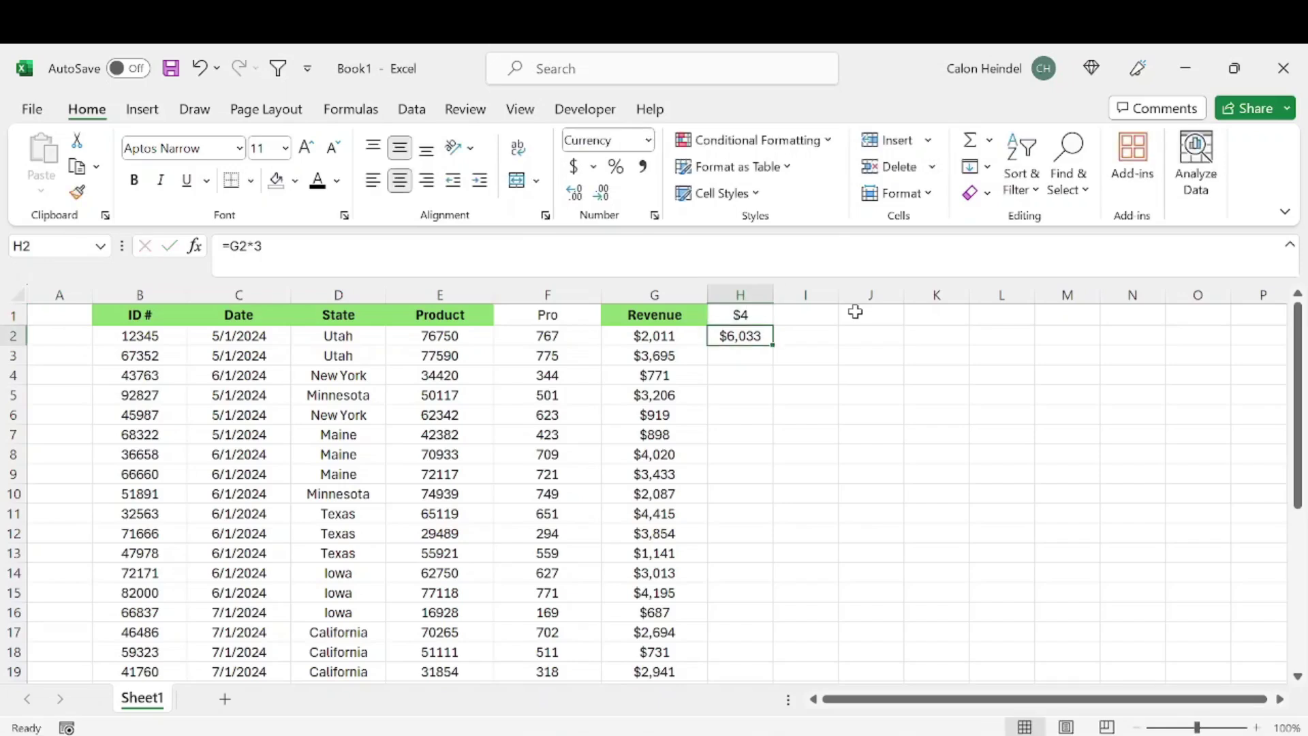
type("=")
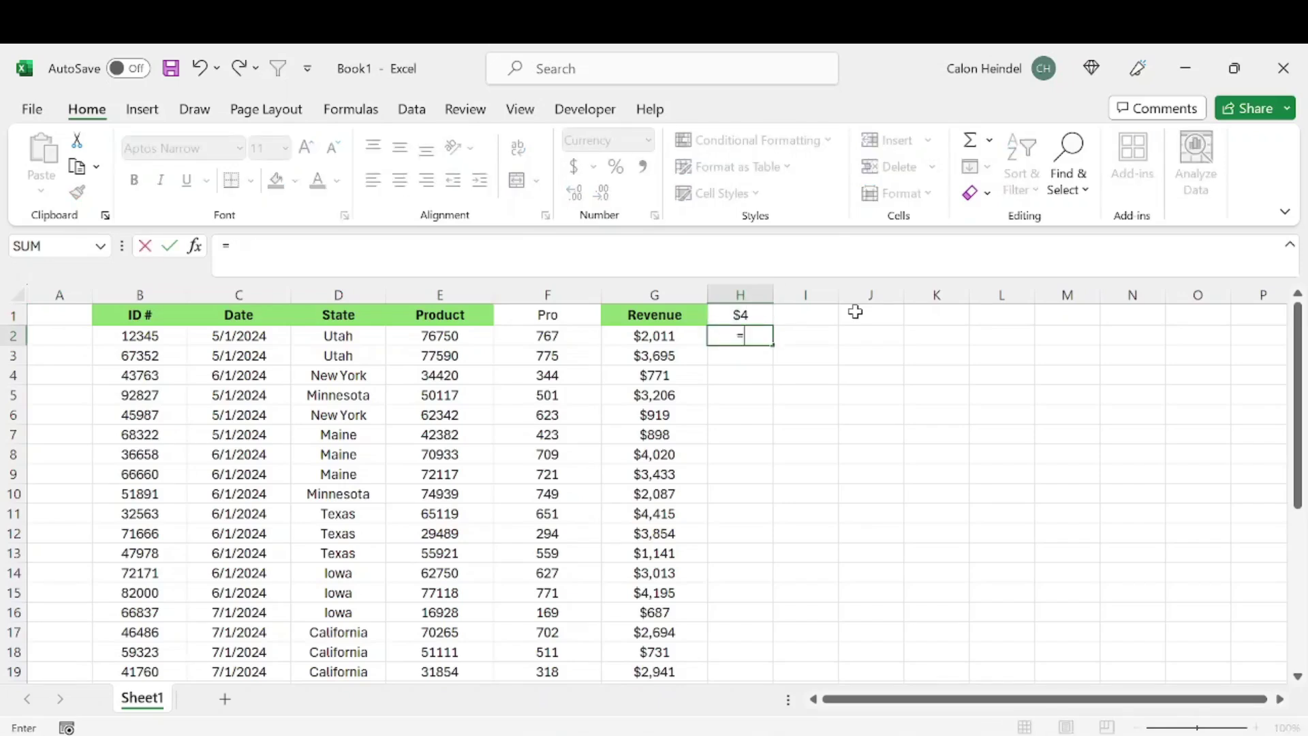
key("Left")
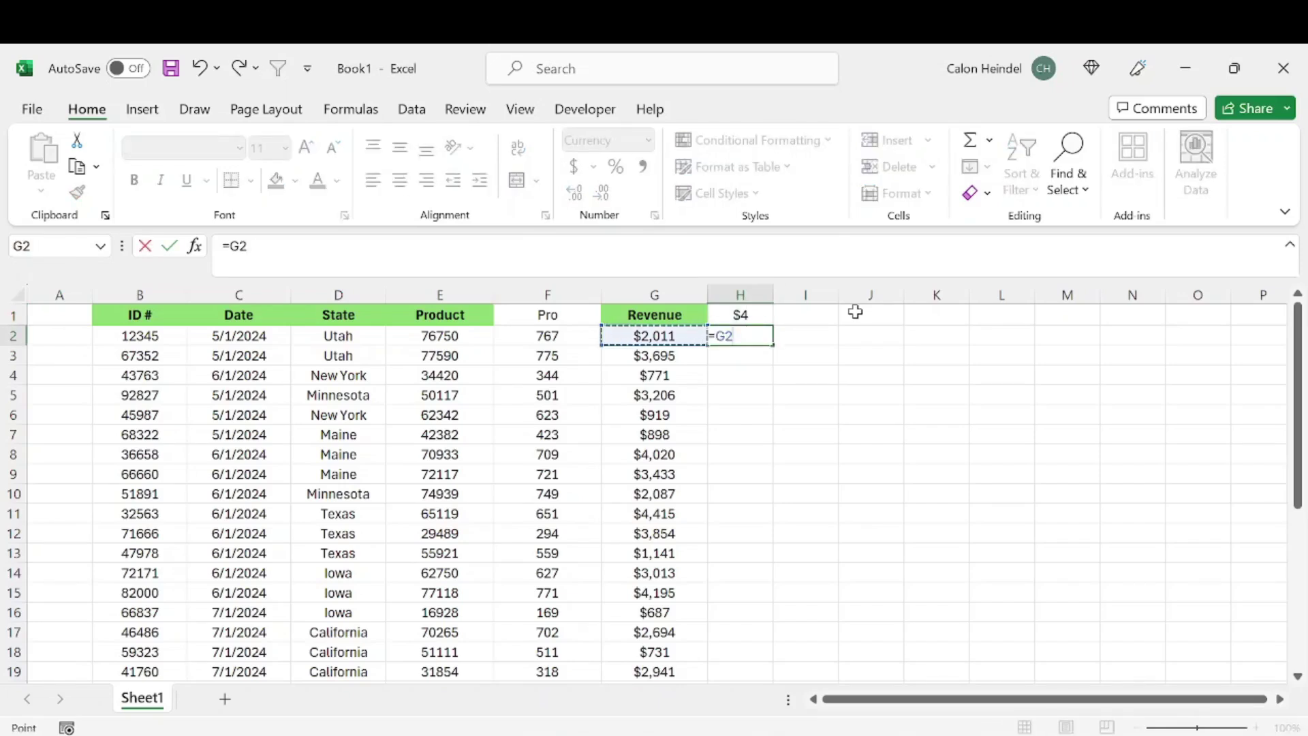
type("*")
key("Down")
key("Up")
key("Up")
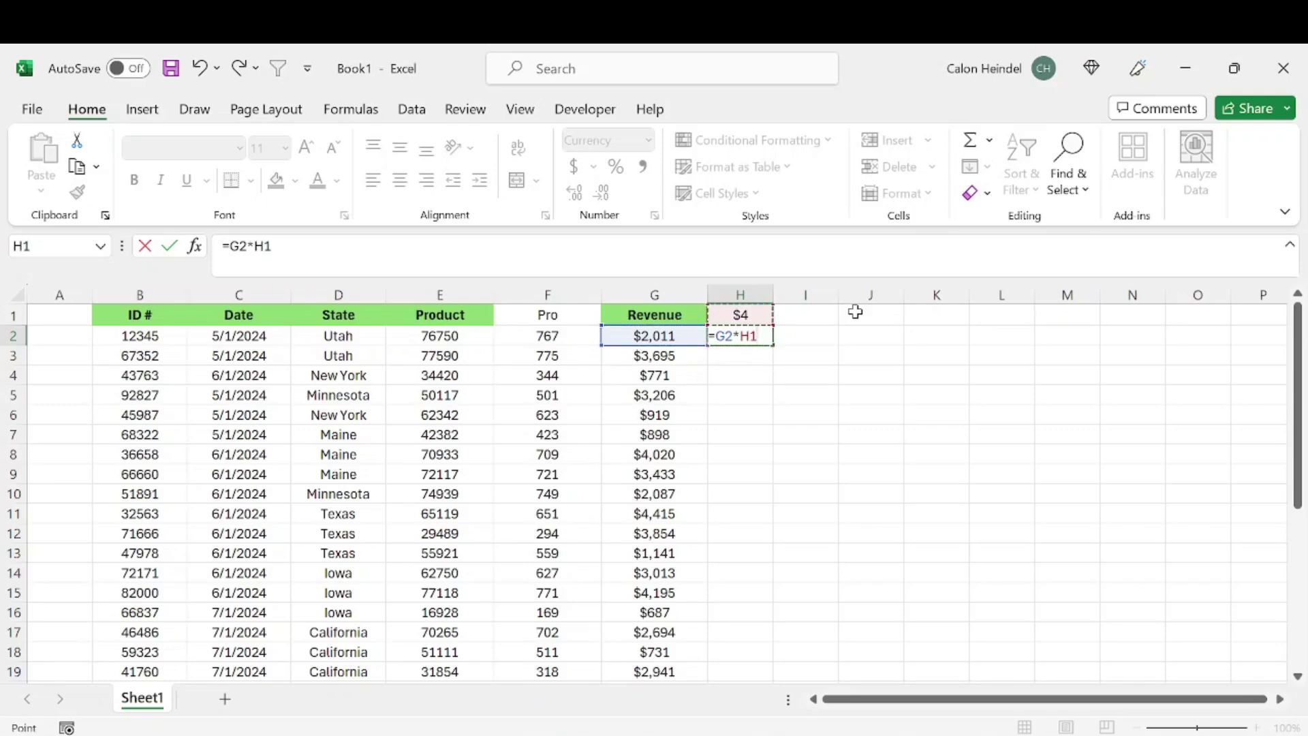
key("Return")
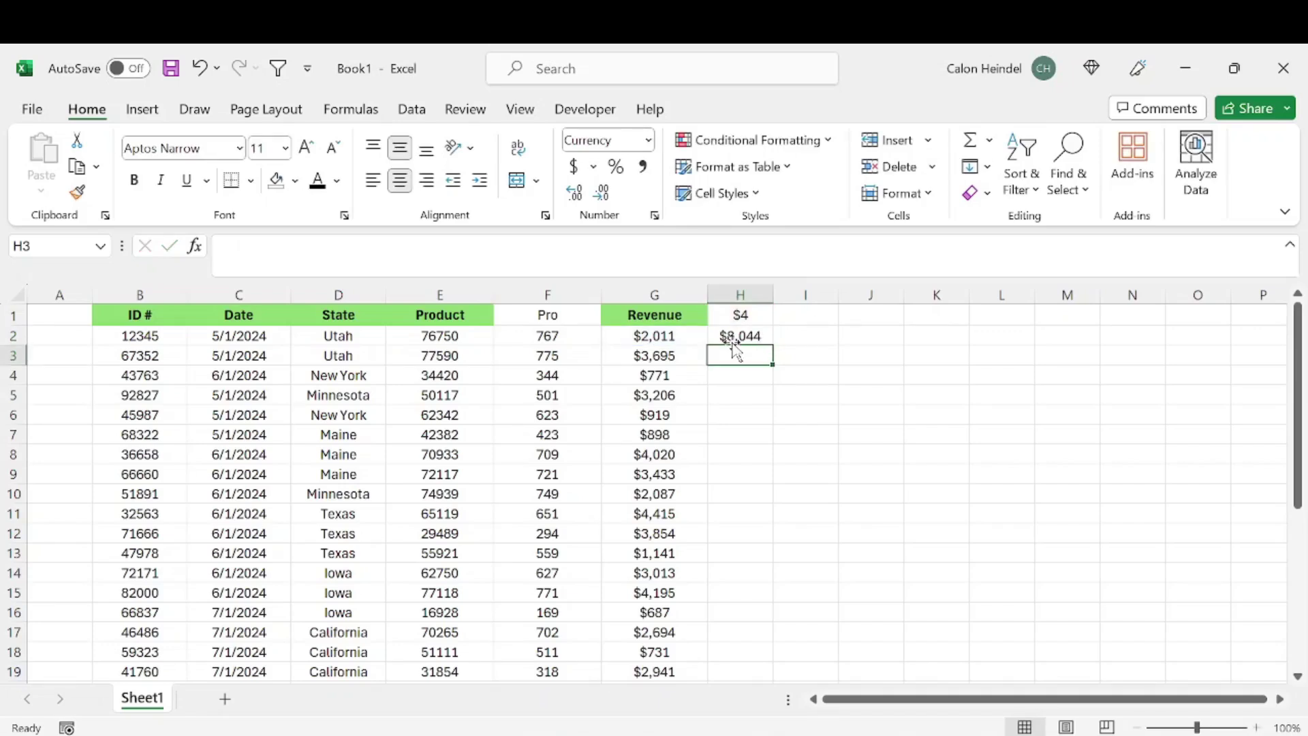
left_click(735, 339)
double_click(774, 345)
Inspect the copied formula in H3 to check its references, leaving it unchanged.
left_click(741, 412)
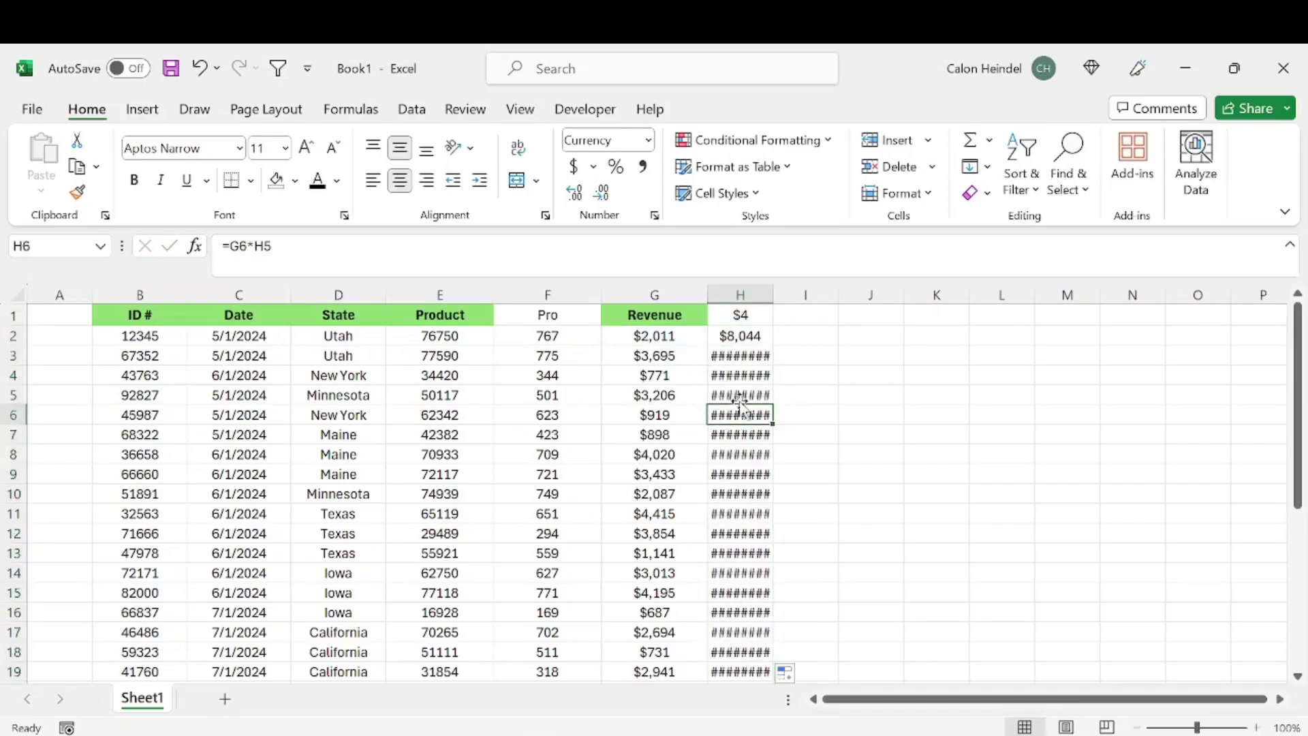
left_click(744, 353)
double_click(749, 352)
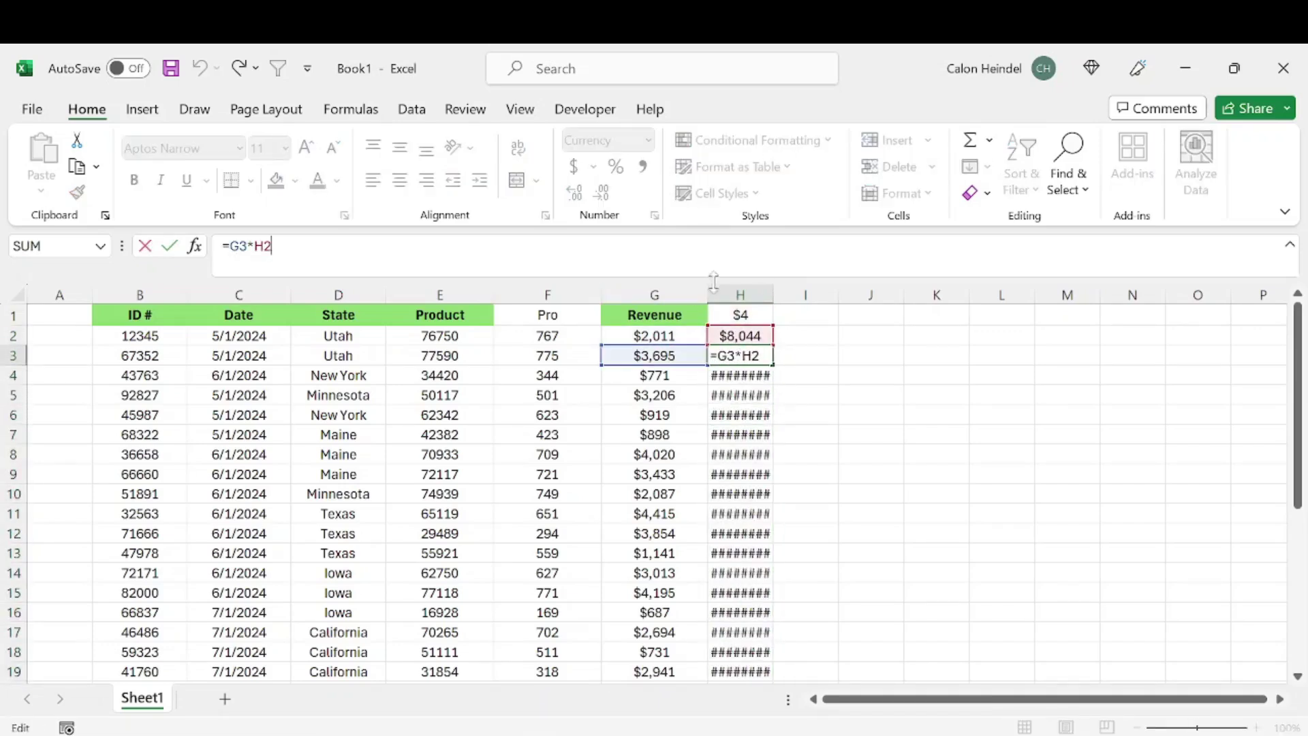
left_click(748, 320)
Change H2 to =G2*$H$1 with F4, fill it down column H, and verify H5.
left_click(741, 335)
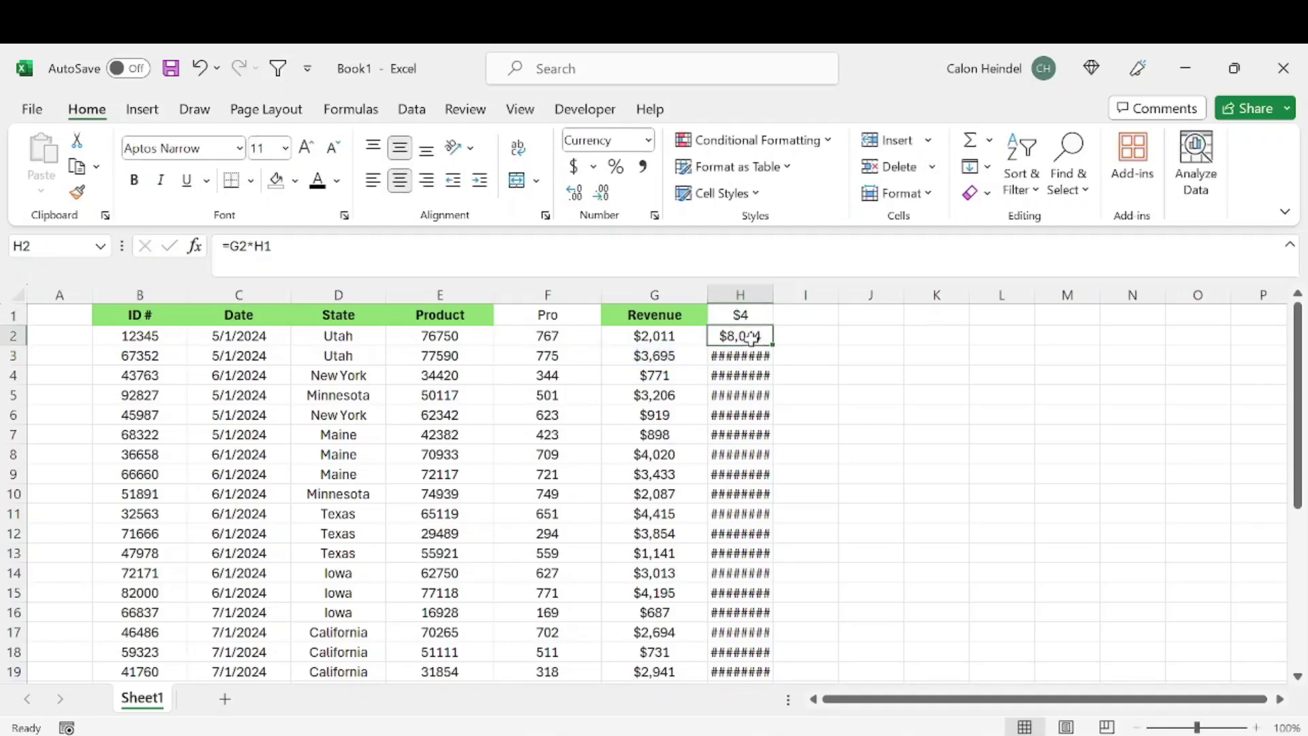
double_click(742, 336)
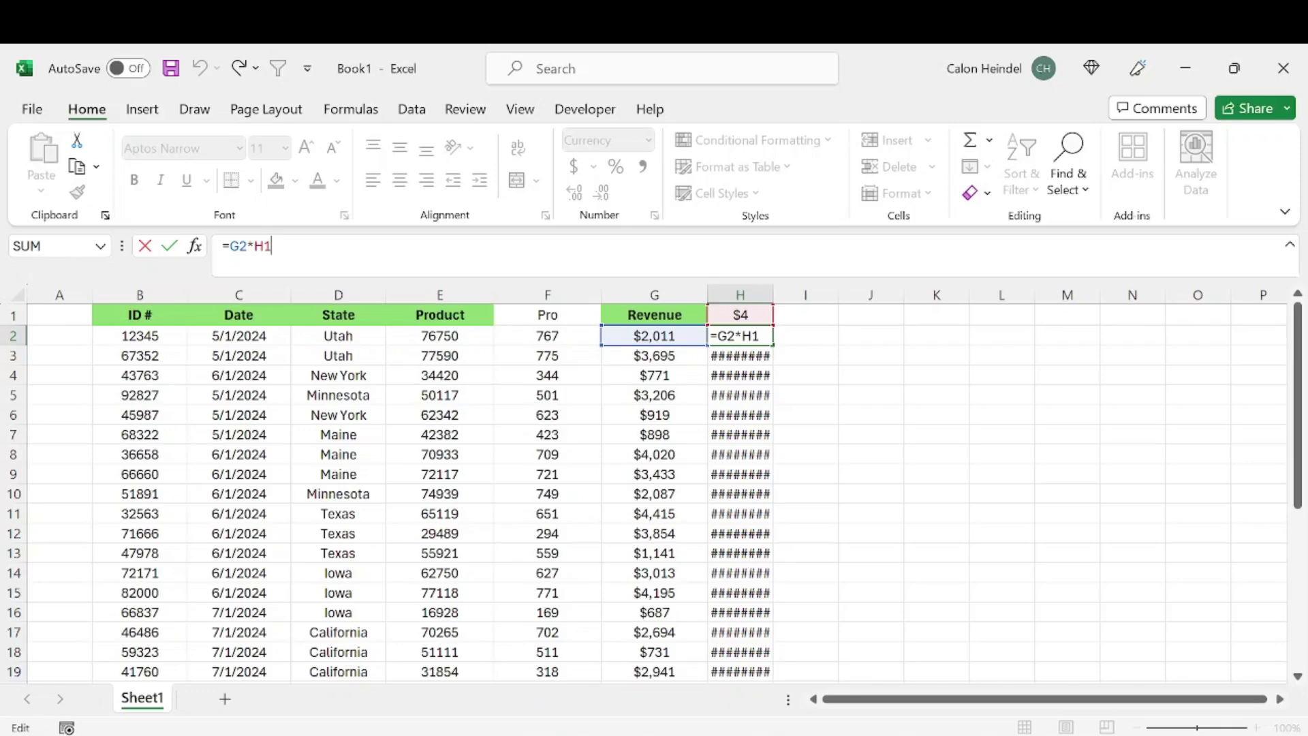
key("F4")
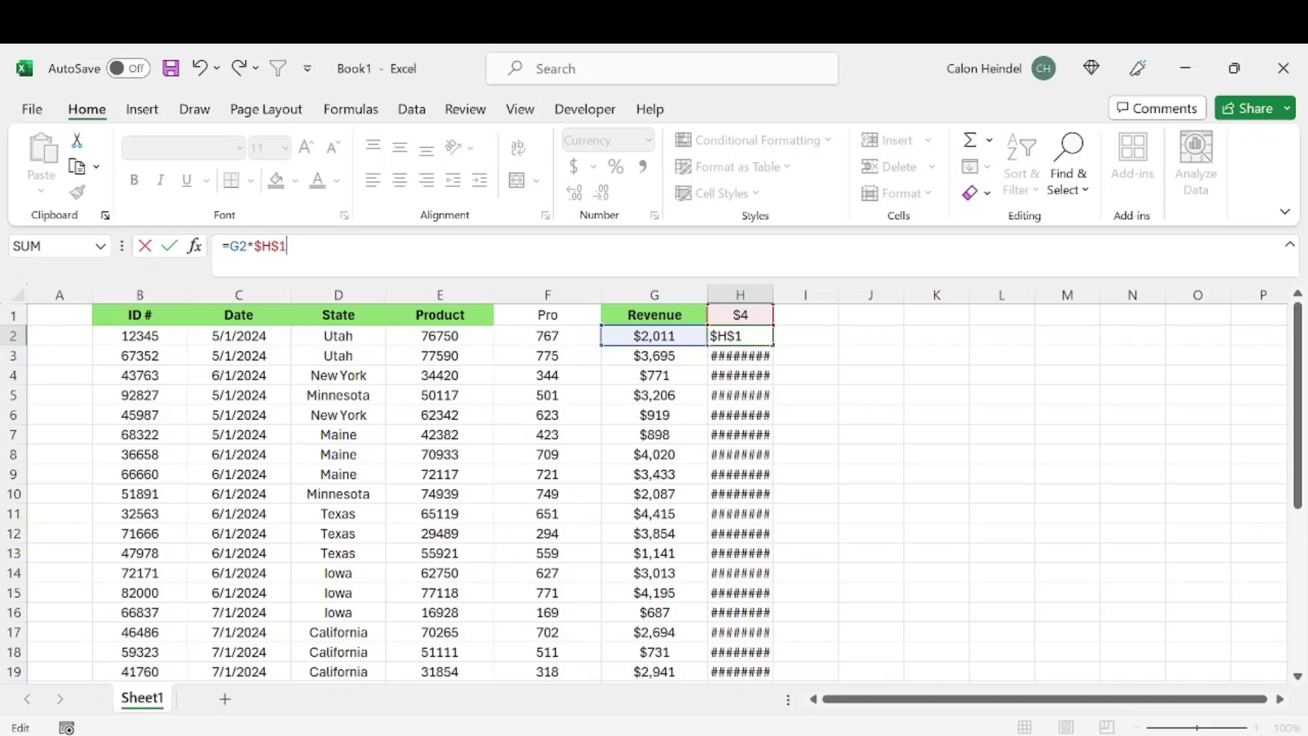
key("ctrl+Return")
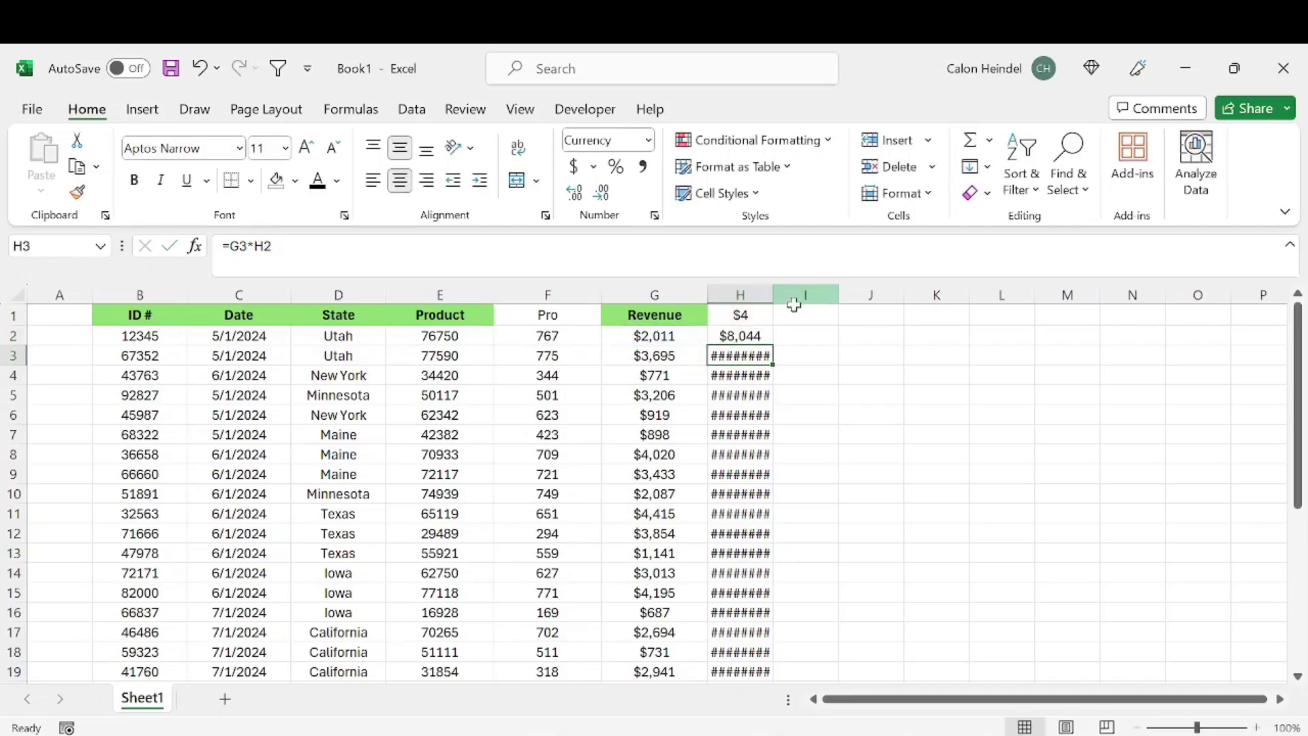
double_click(777, 340)
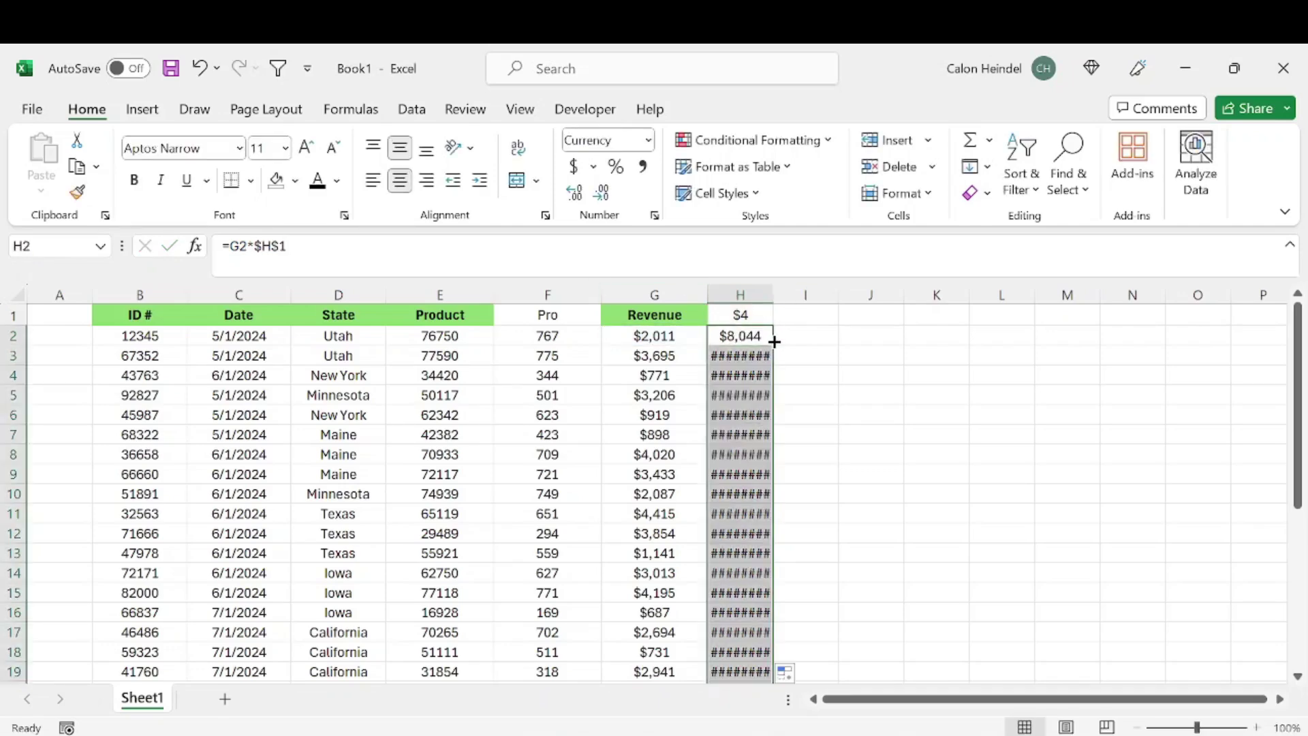
left_click(740, 395)
key("F2")
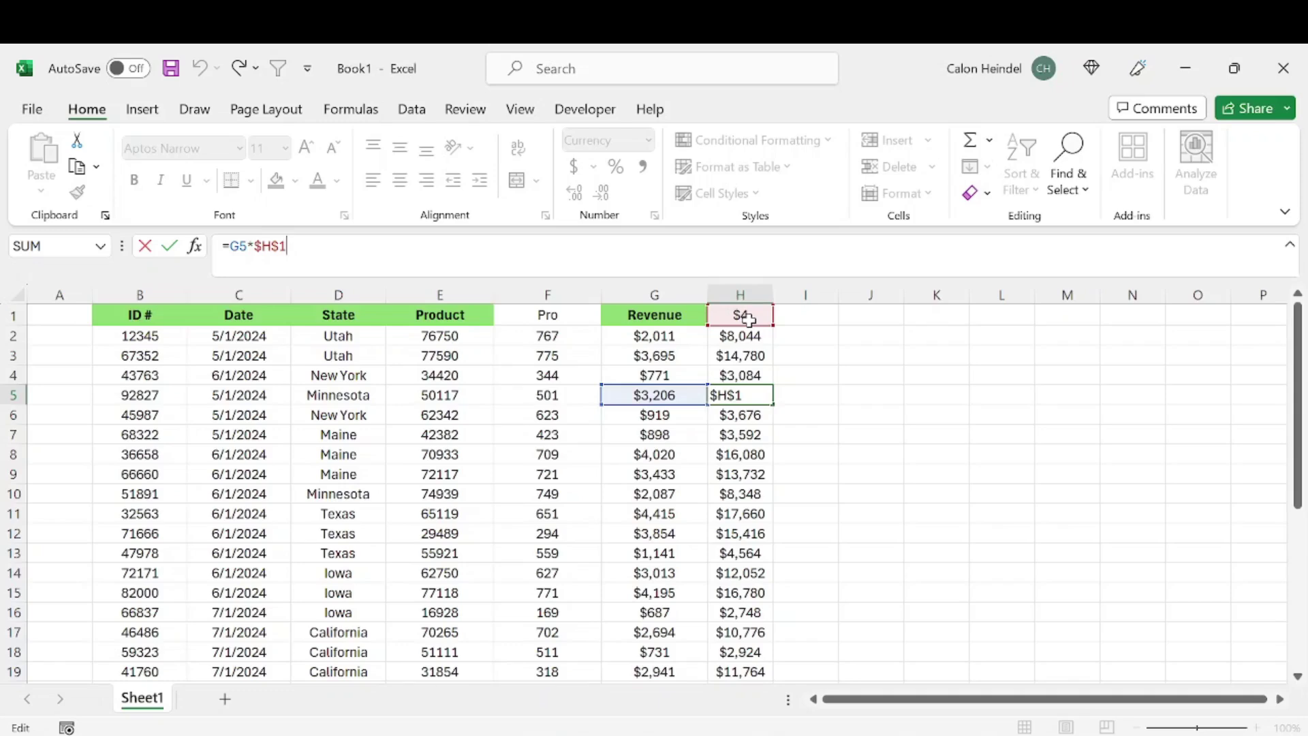
left_click(930, 421)
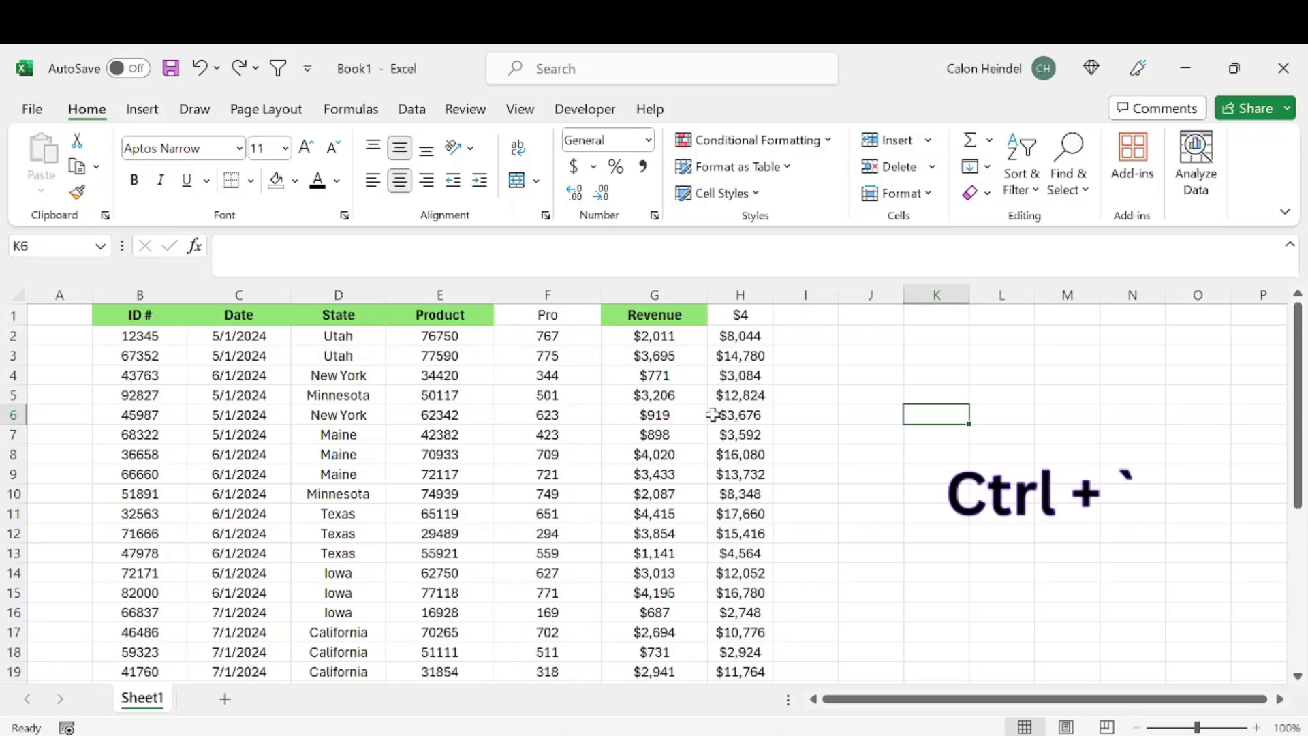
left_click(931, 433)
key("ctrl+grave")
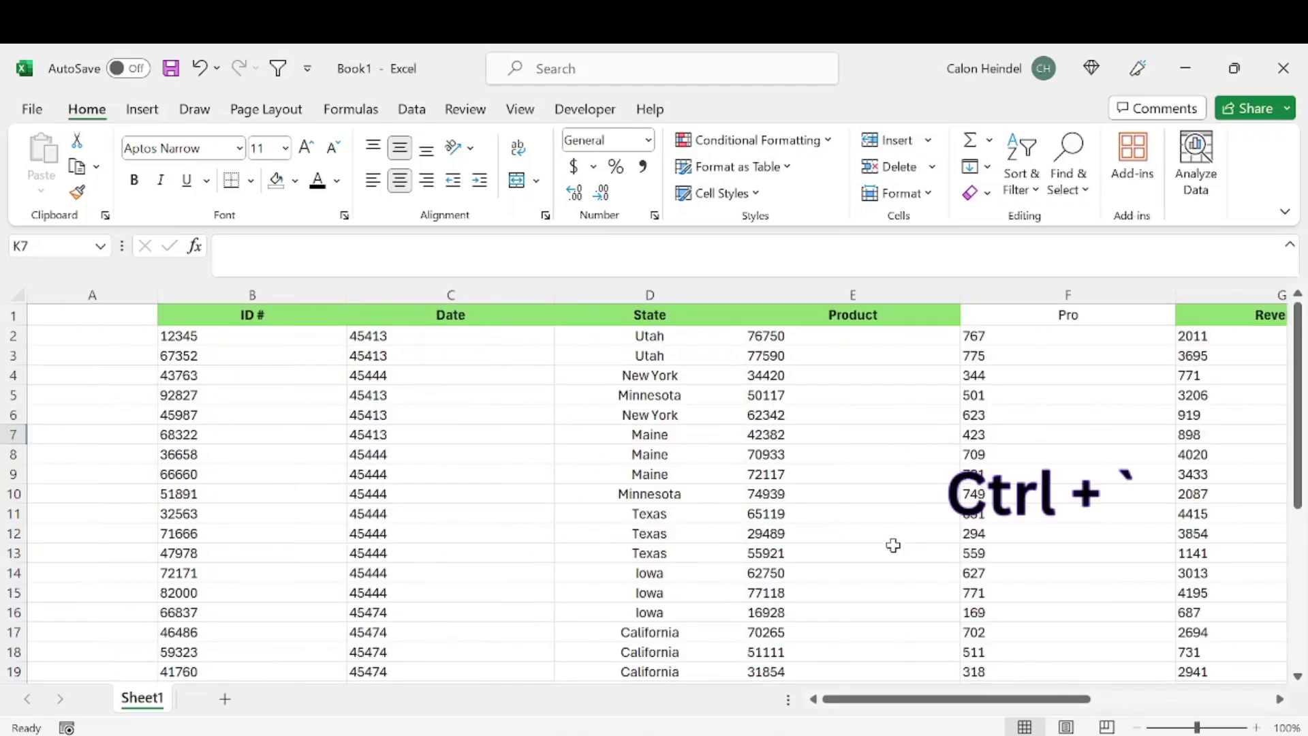
left_click_drag(906, 700, 1028, 702)
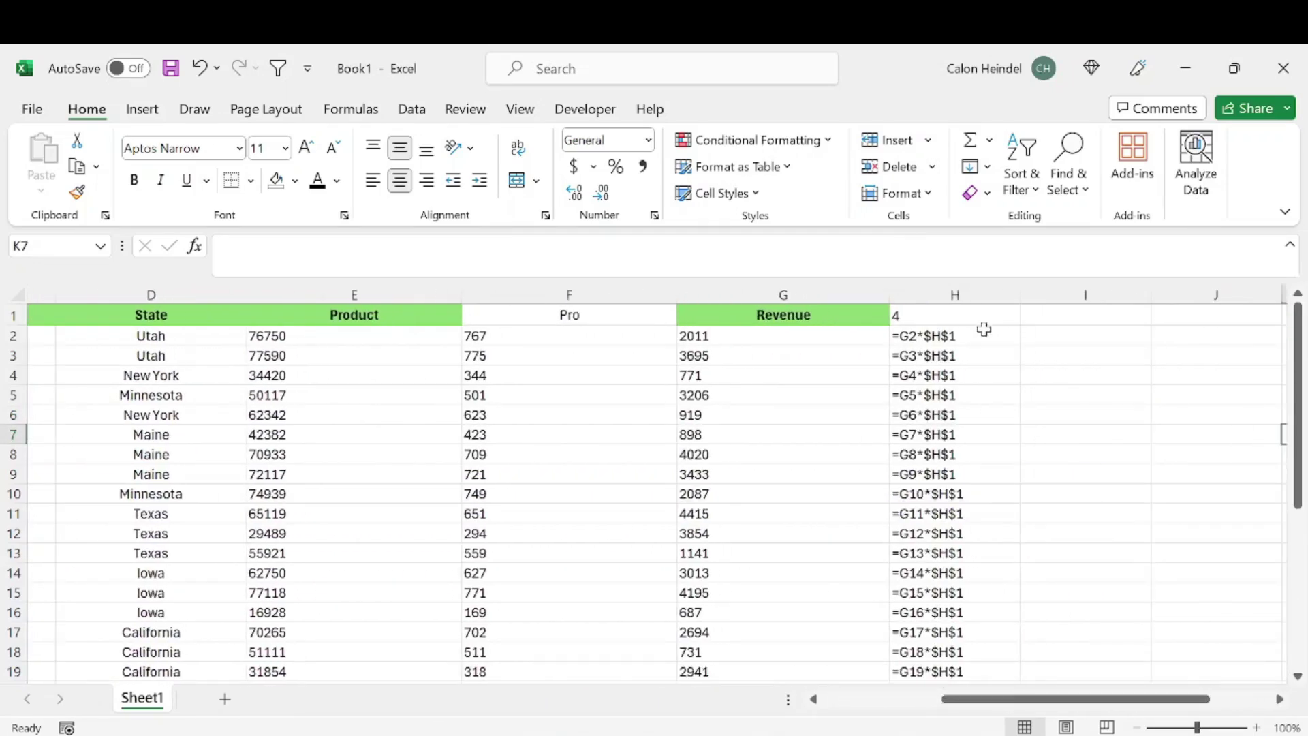
left_click_drag(981, 334, 966, 576)
left_click(962, 532)
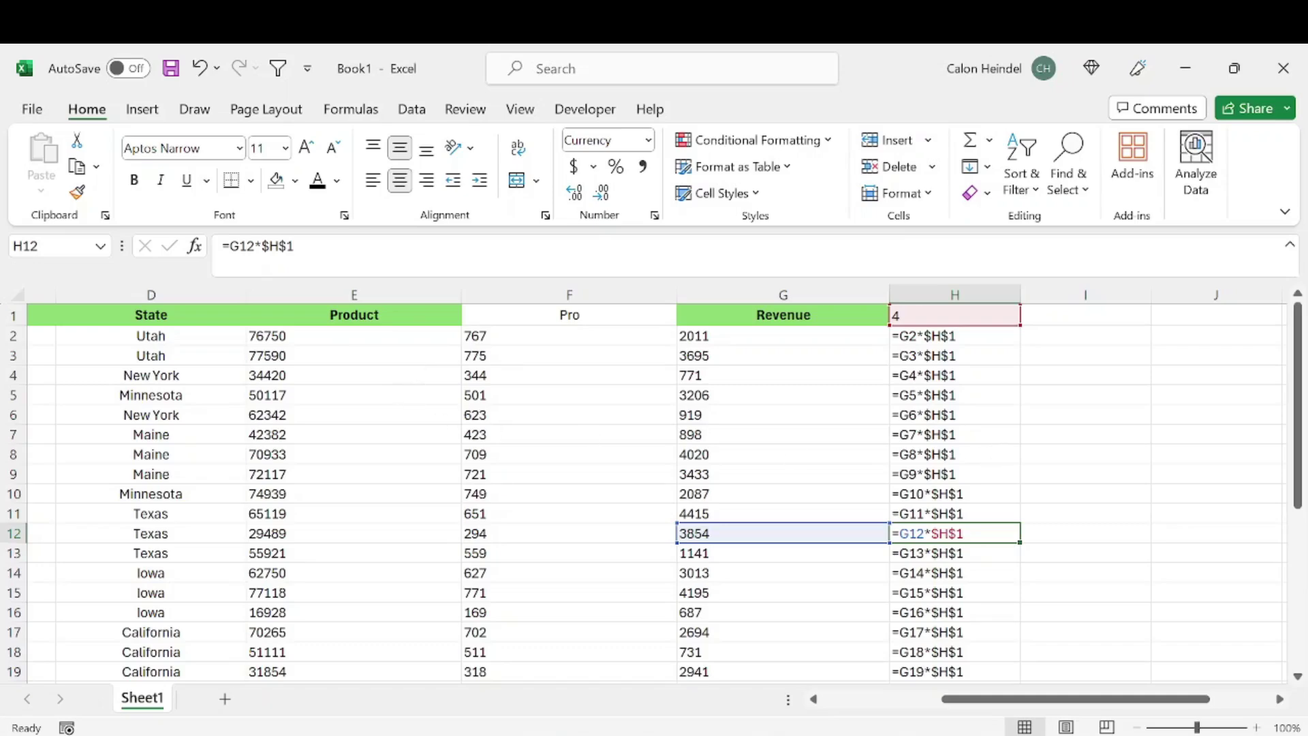
left_click(354, 246)
left_click(1028, 492)
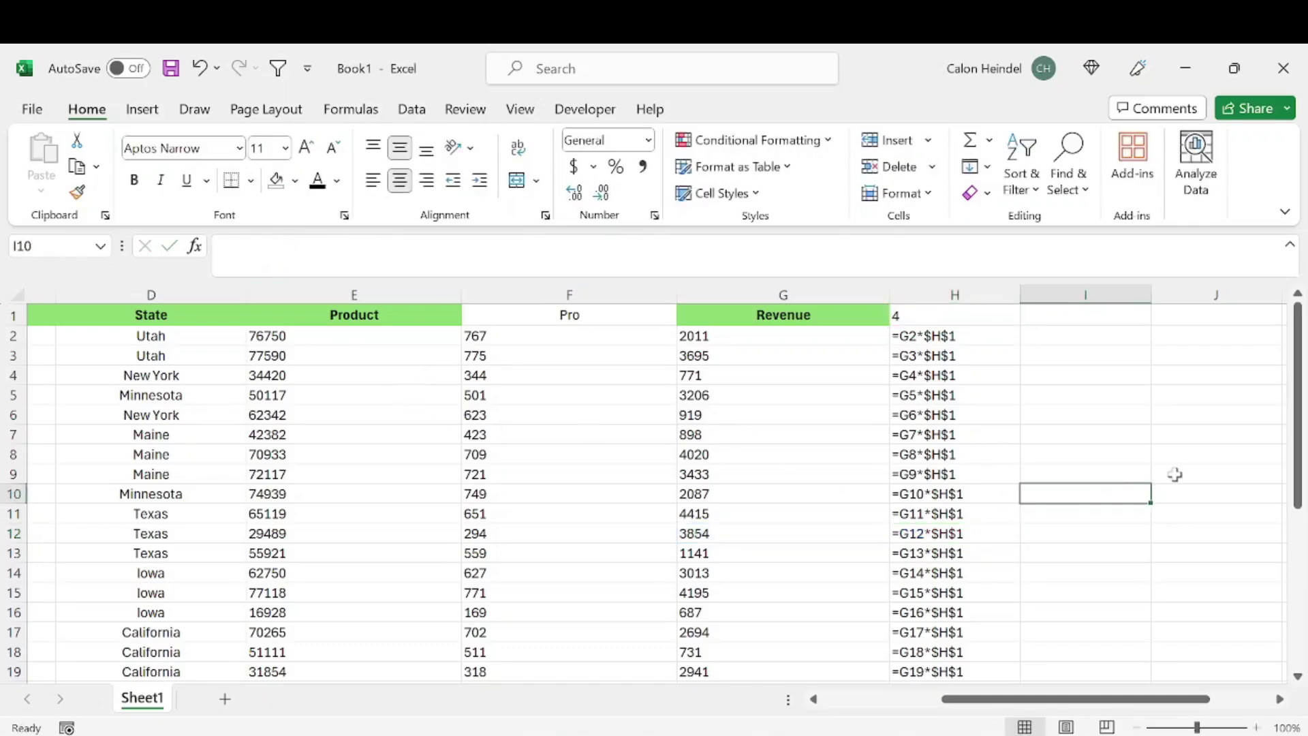
key("ctrl+grave")
left_click_drag(982, 701, 940, 701)
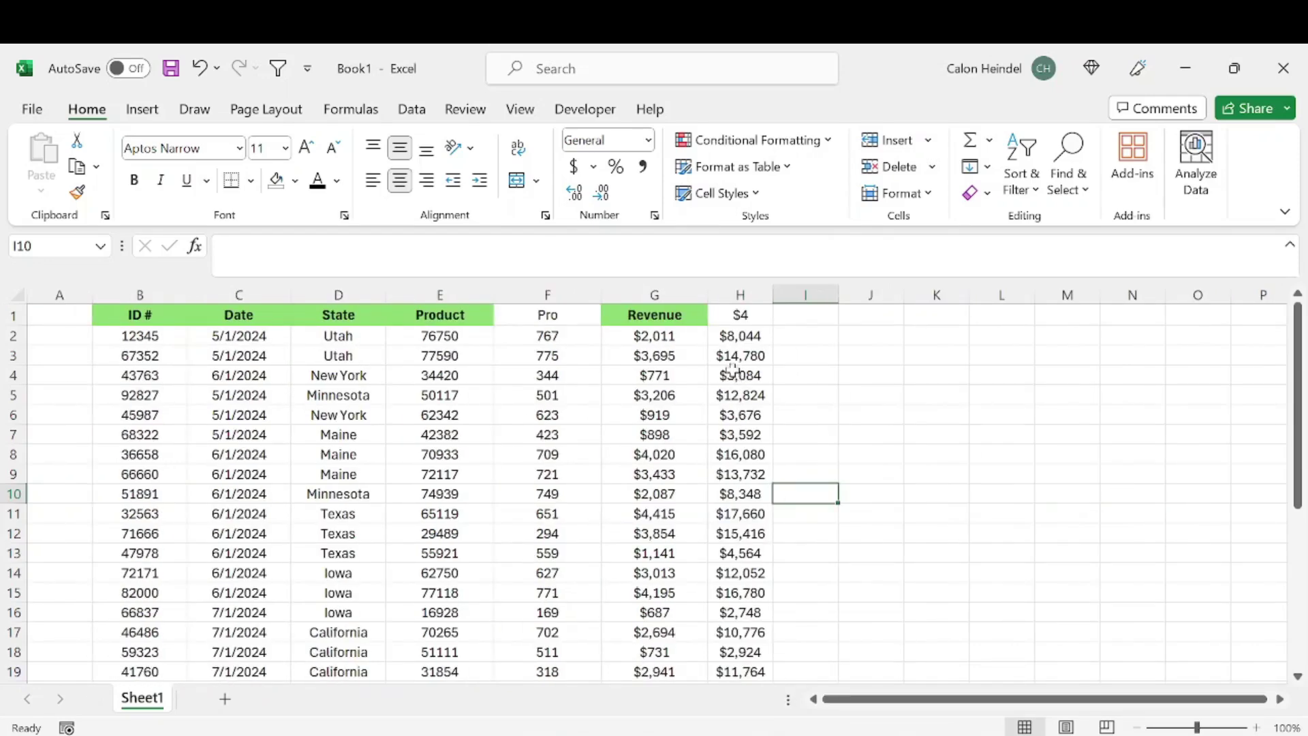